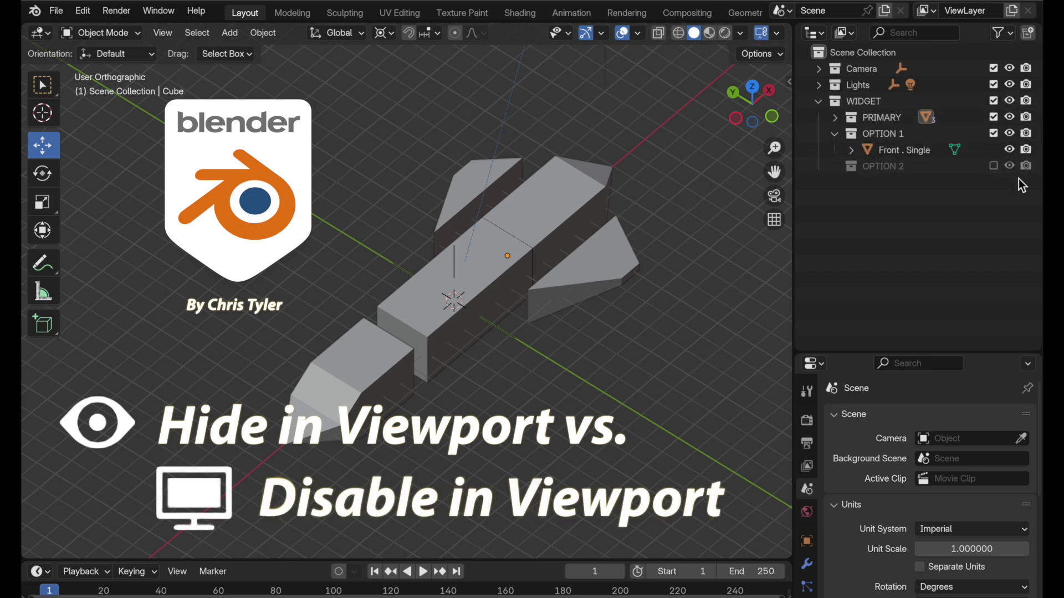
pyautogui.click(1010, 133)
pyautogui.click(1009, 134)
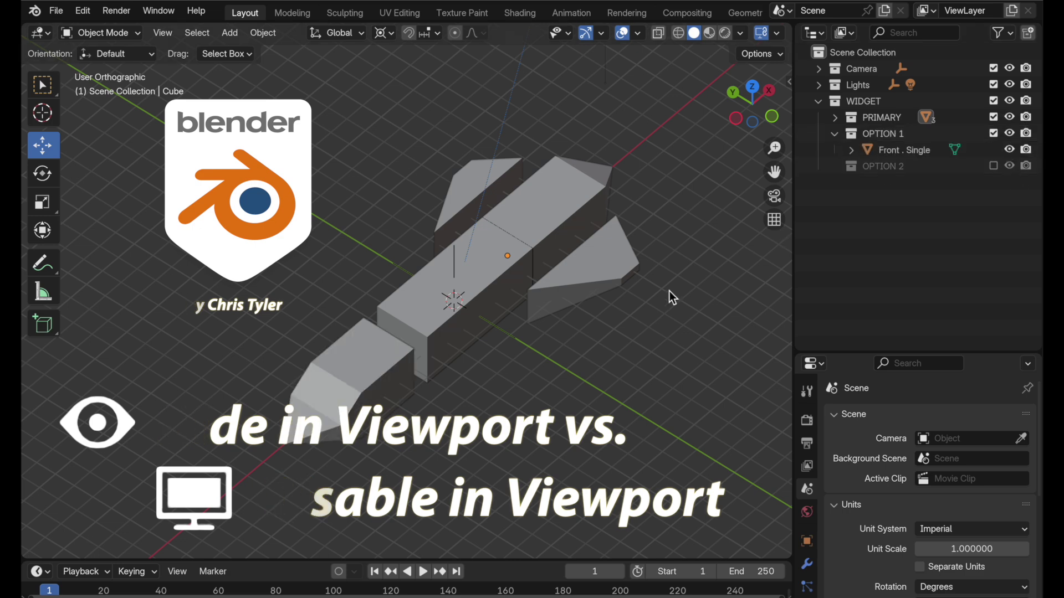
pyautogui.press('c')
pyautogui.moveTo(620, 283); pyautogui.dragTo(485, 329, button='middle')
pyautogui.press('Escape')
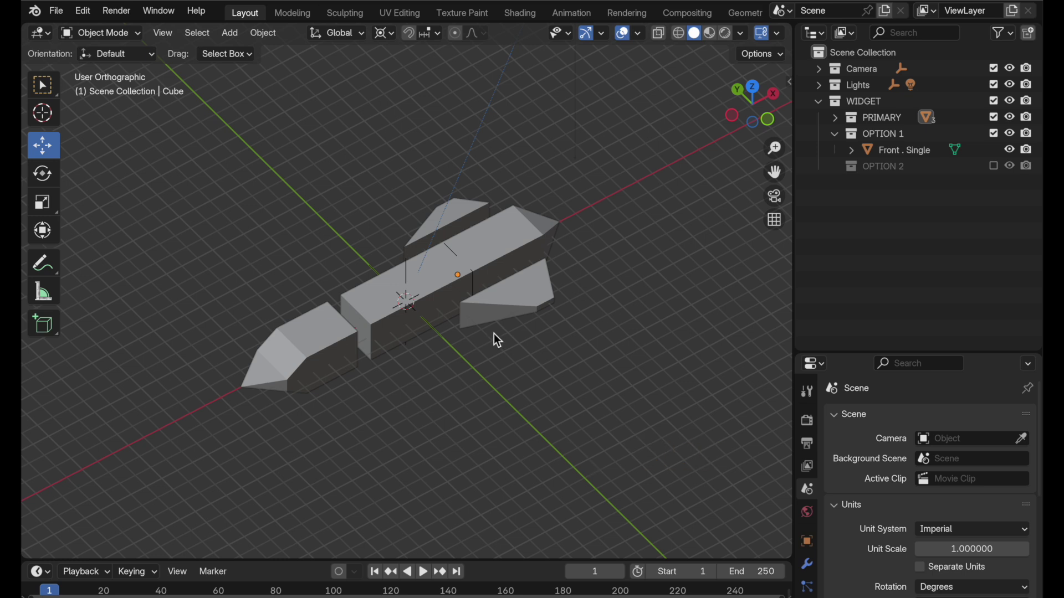
# Exclude the OPTION 1 collection from the view layer and include the OPTION 2 collection instead
pyautogui.moveTo(422, 348); pyautogui.dragTo(393, 410, button='middle')
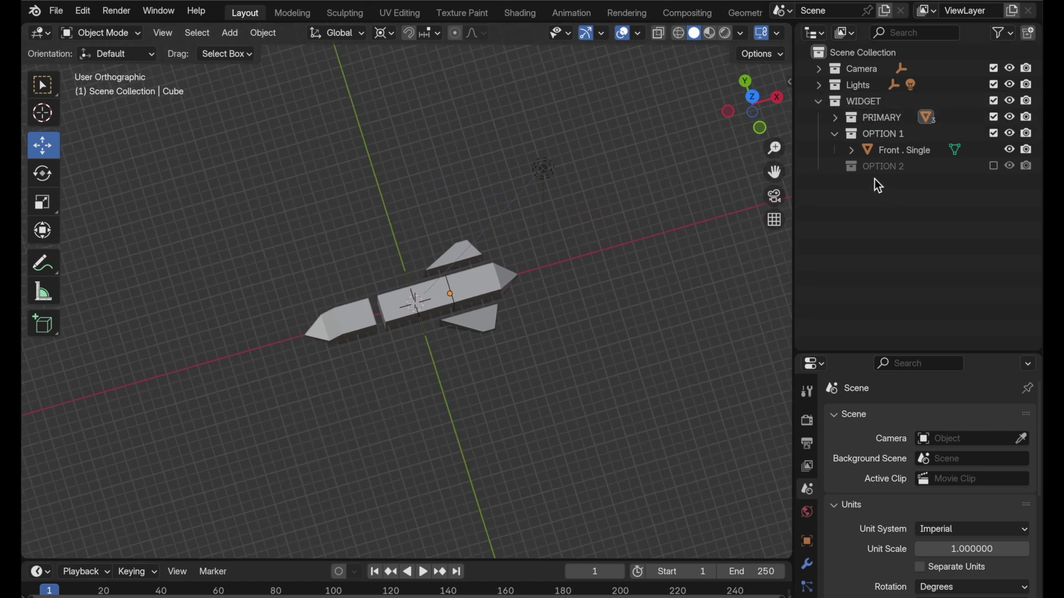
pyautogui.keyDown('ctrl'); pyautogui.moveTo(361, 339); pyautogui.dragTo(485, 234, button='middle'); pyautogui.keyUp('ctrl')
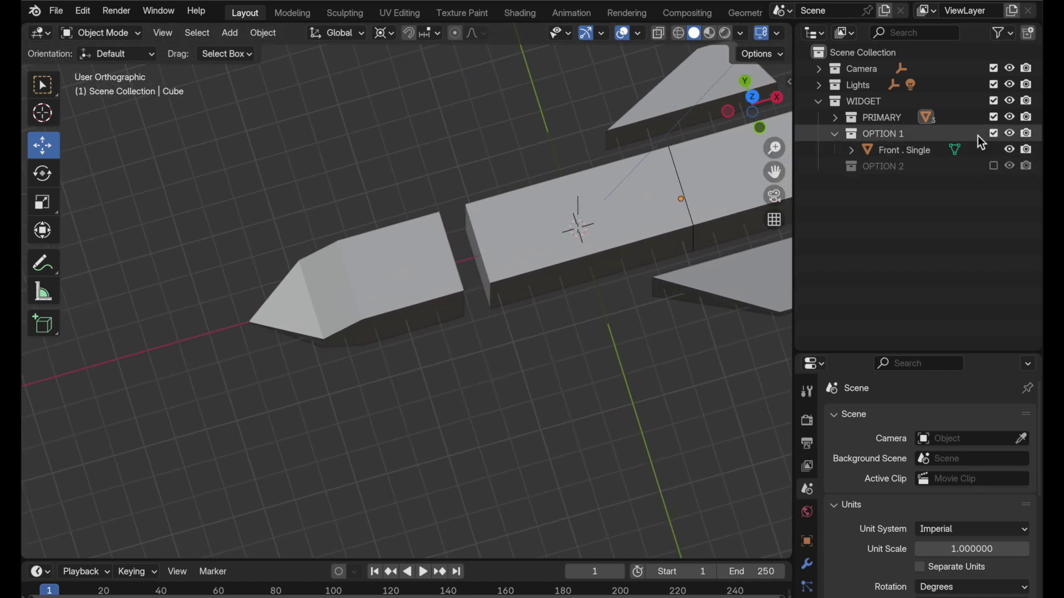
pyautogui.click(994, 135)
pyautogui.click(994, 149)
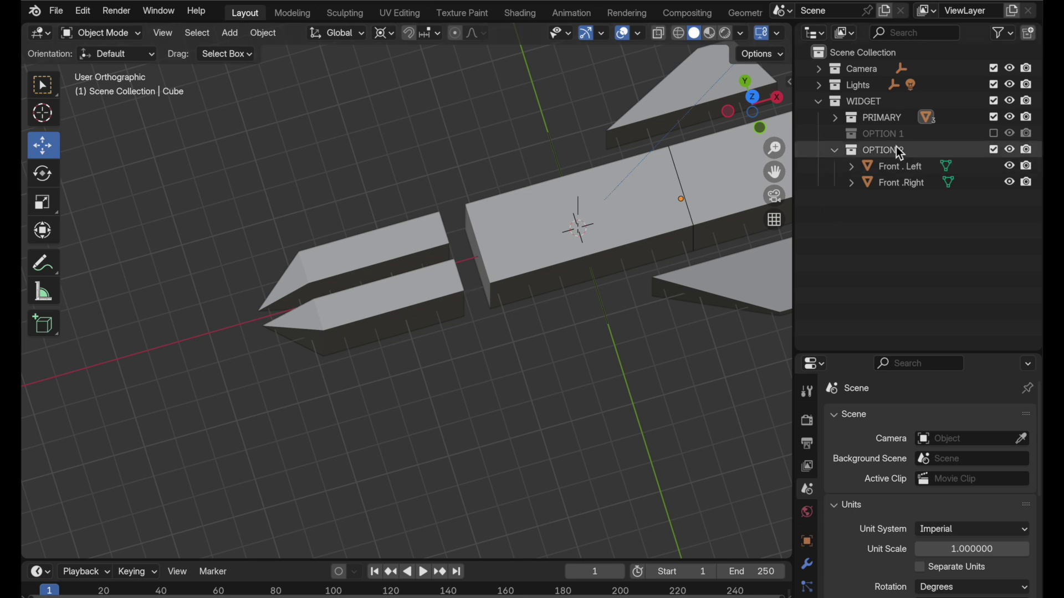
# Collapse the WIDGET collection and place an instance of it in the scene
pyautogui.click(820, 102)
pyautogui.click(838, 104)
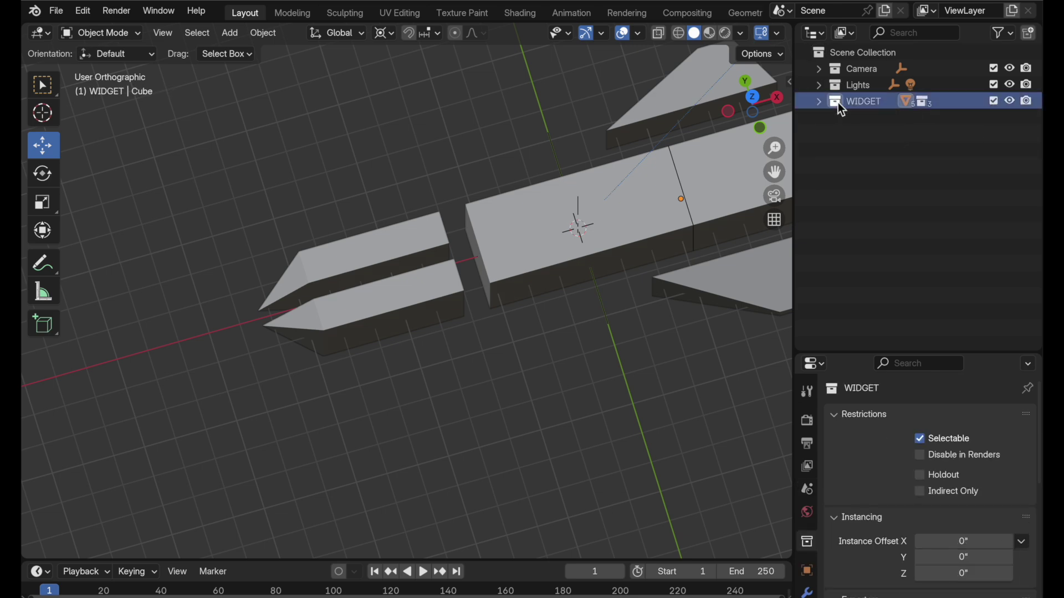
pyautogui.rightClick(838, 102)
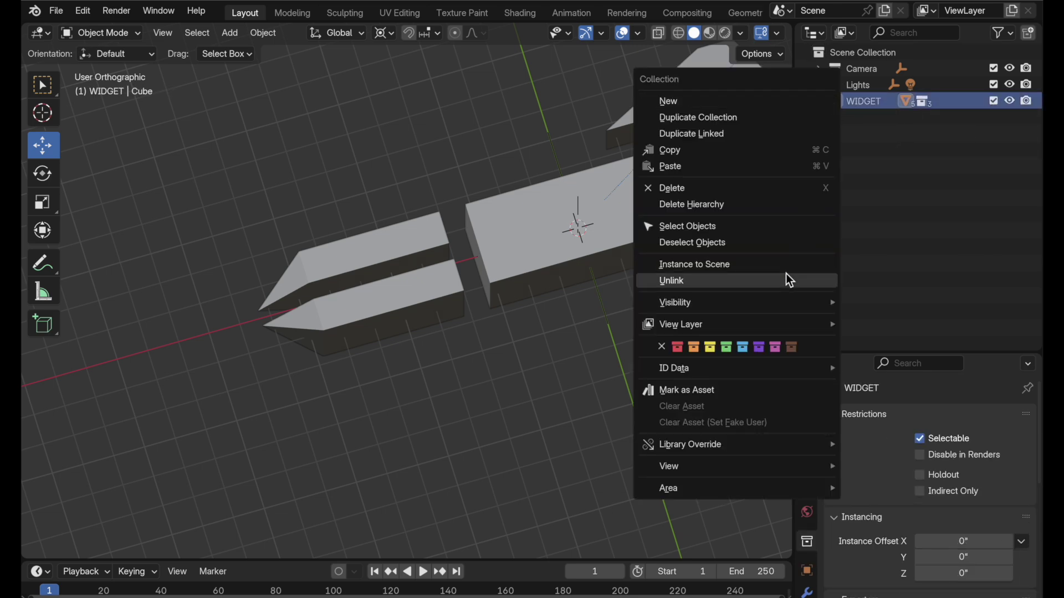
pyautogui.click(786, 268)
# Move the new WIDGET instance along the X axis by about 442.73", clear of the original
pyautogui.scroll(-6, 513, 257)
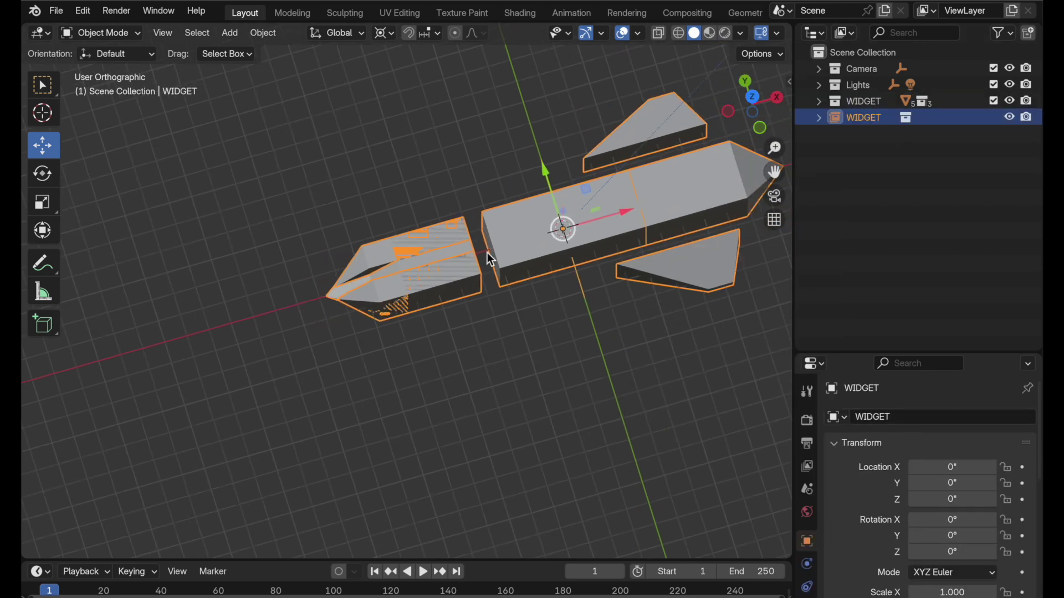
pyautogui.keyDown('shift'); pyautogui.moveTo(537, 288); pyautogui.dragTo(378, 379, button='middle'); pyautogui.keyUp('shift')
pyautogui.press('g')
pyautogui.press('x')
pyautogui.click(613, 311)
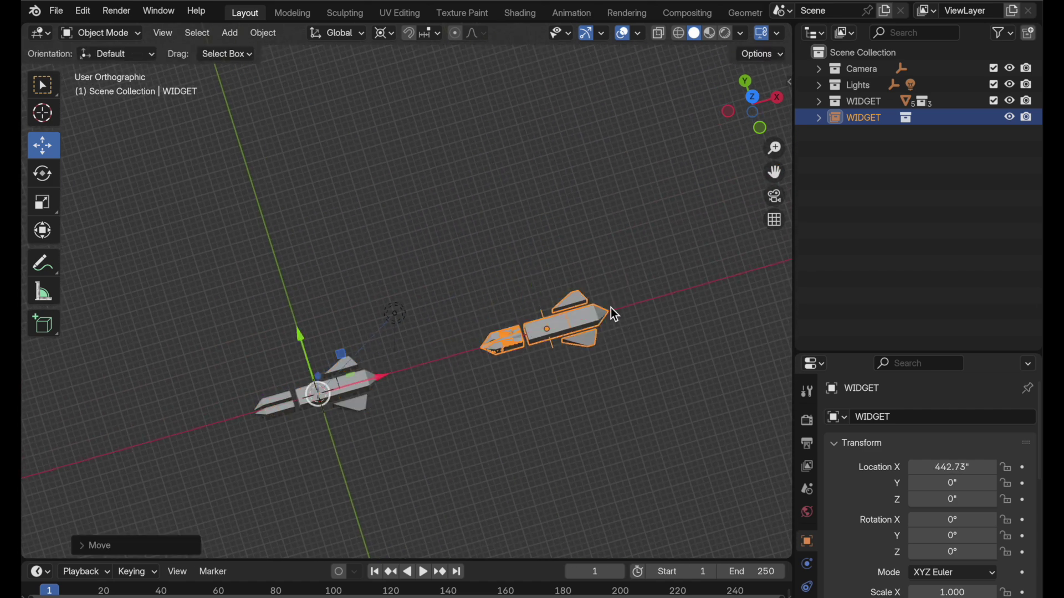
# Switch to the top view and set the transform pivot point to the 3D Cursor
pyautogui.keyDown('shift'); pyautogui.scroll(-2, 354, 411); pyautogui.keyUp('shift')
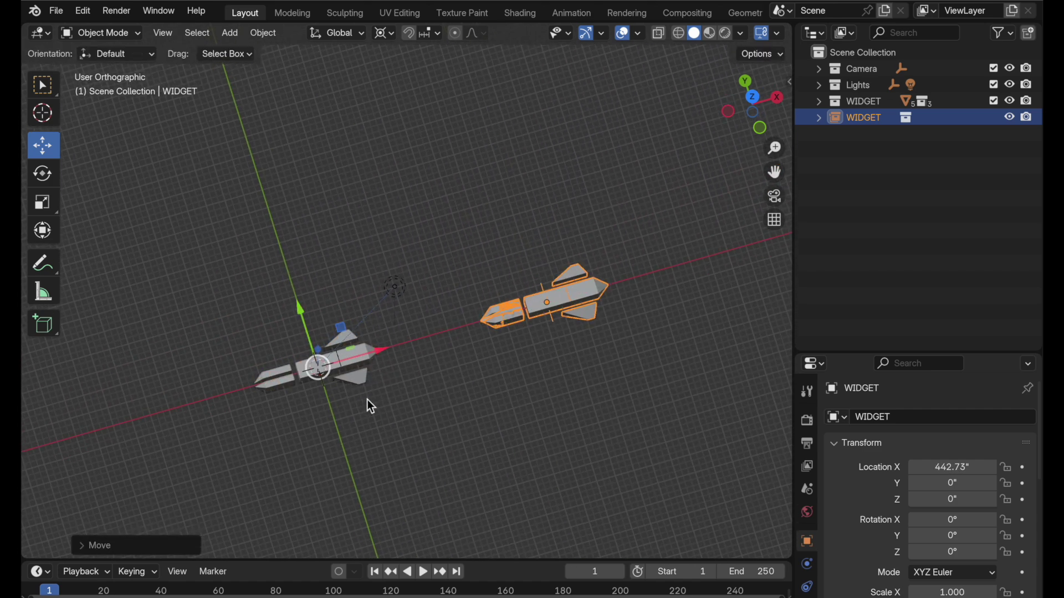
pyautogui.moveTo(407, 410); pyautogui.dragTo(391, 349, button='middle')
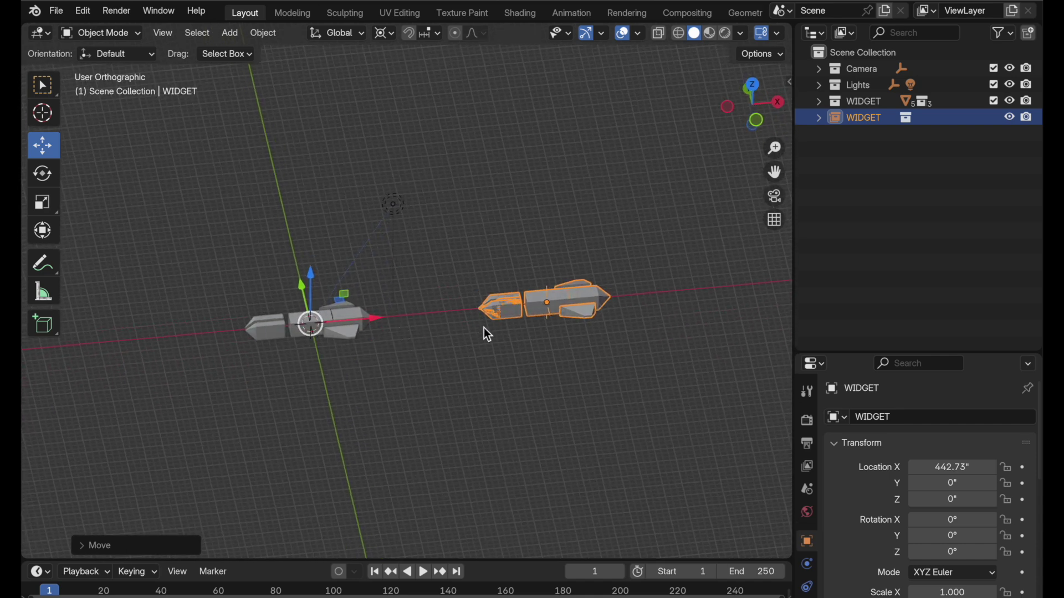
pyautogui.moveTo(484, 332); pyautogui.dragTo(654, 205, button='middle')
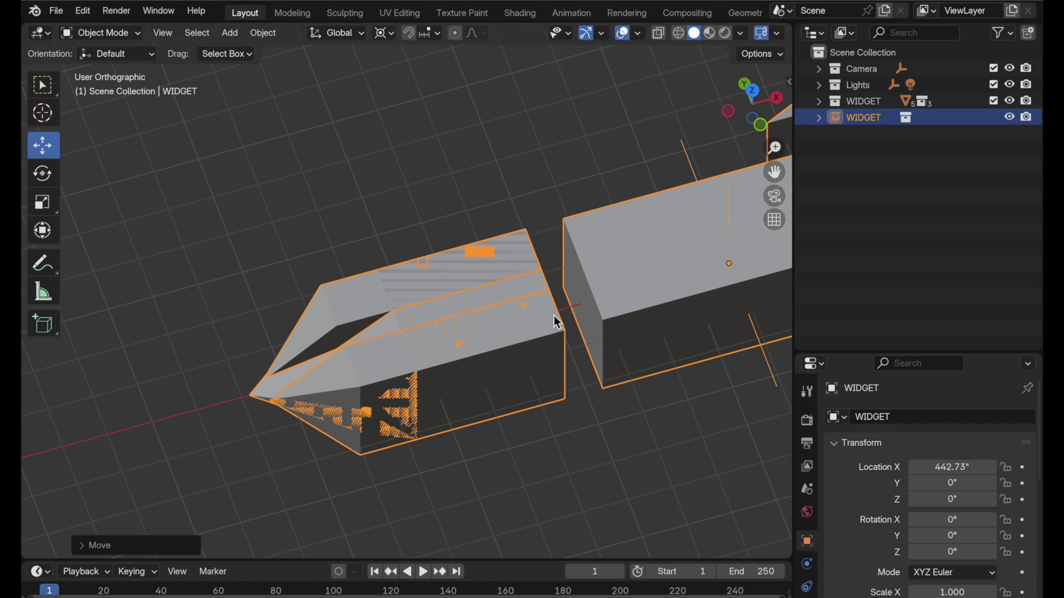
pyautogui.keyDown('ctrl'); pyautogui.moveTo(553, 315); pyautogui.dragTo(399, 380, button='middle'); pyautogui.keyUp('ctrl')
pyautogui.keyDown('shift'); pyautogui.moveTo(465, 363); pyautogui.dragTo(399, 386, button='middle'); pyautogui.keyUp('shift')
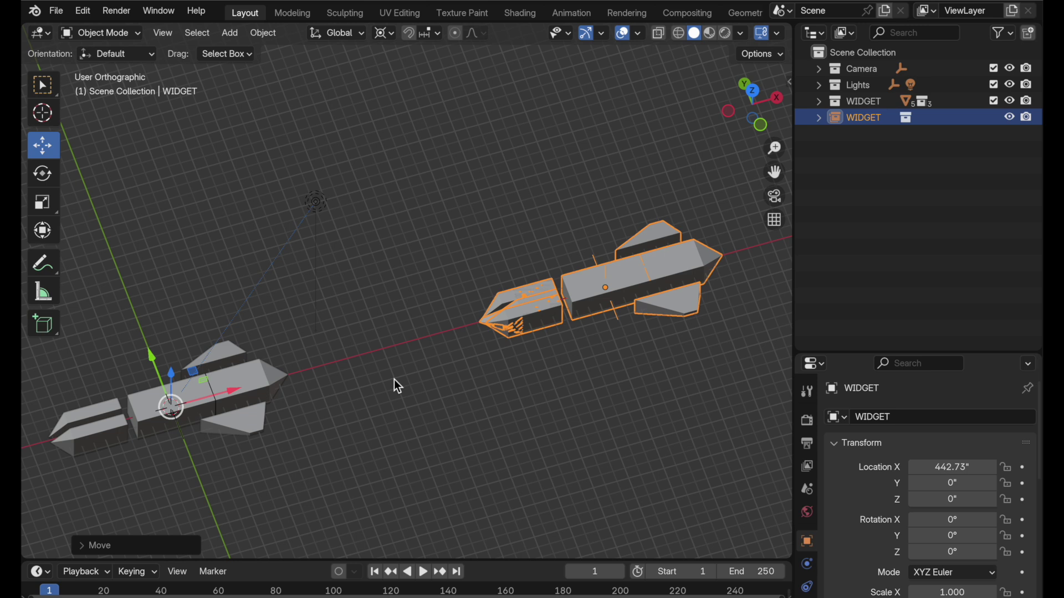
pyautogui.click(754, 91)
pyautogui.scroll(-2, 470, 288)
pyautogui.keyDown('shift'); pyautogui.moveTo(437, 318); pyautogui.dragTo(491, 373, button='middle'); pyautogui.keyUp('shift')
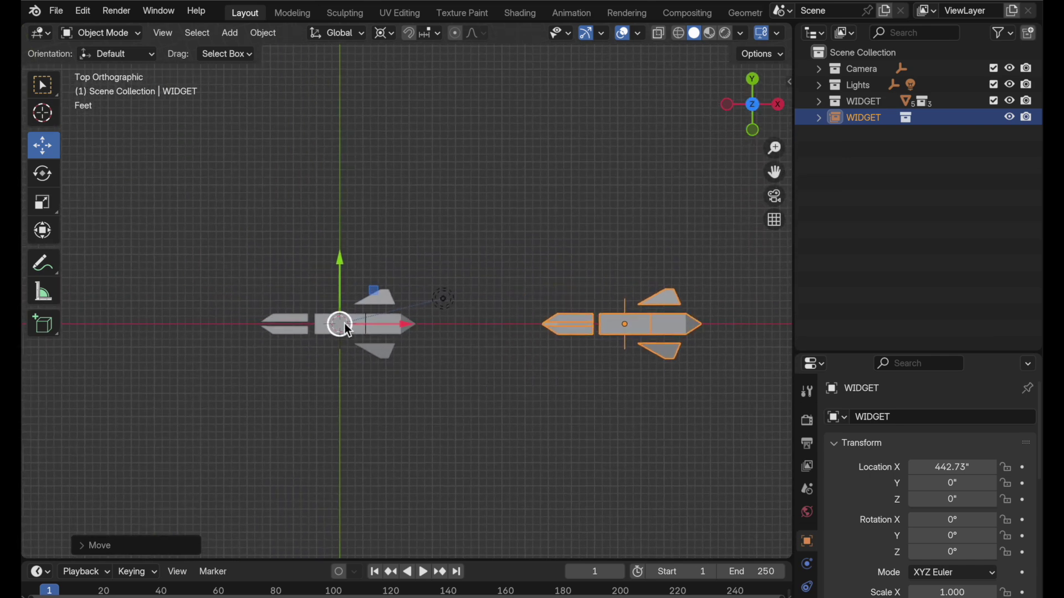
pyautogui.press('.')
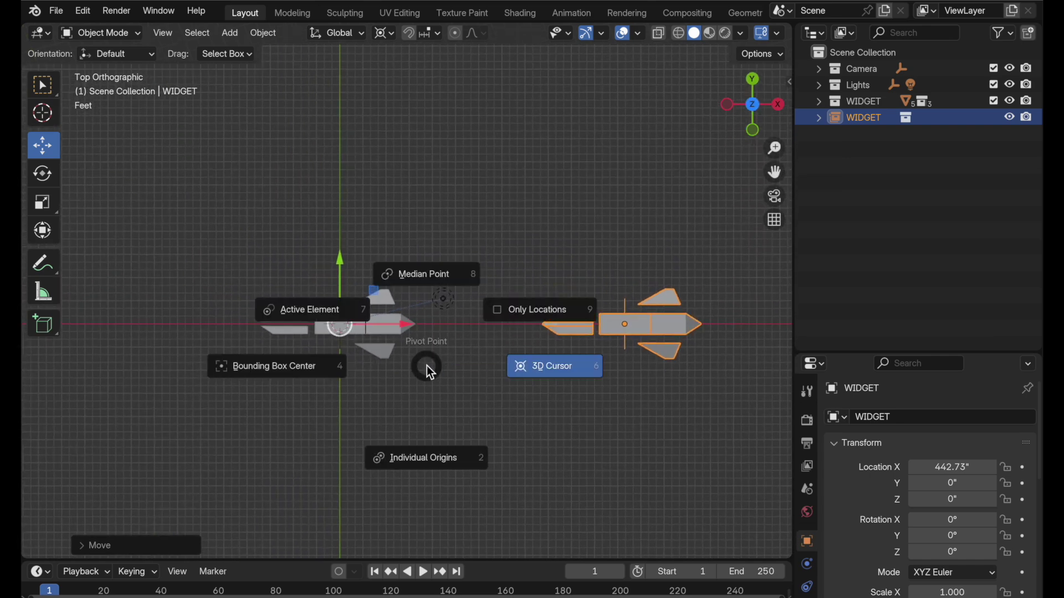
pyautogui.click(542, 367)
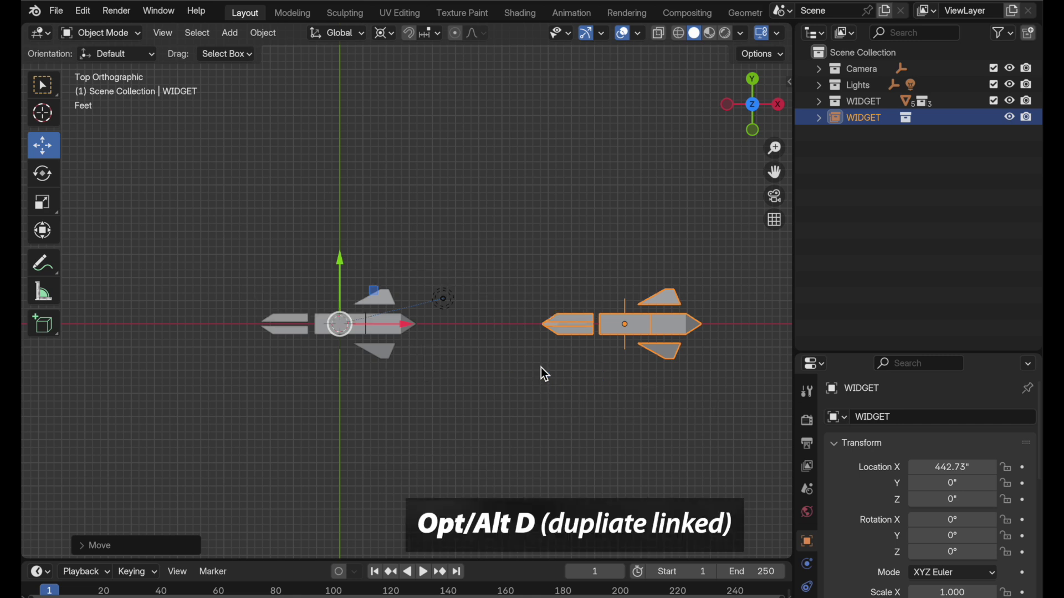
# Make a linked duplicate of the WIDGET instance and rotate it 22.5° about the 3D cursor
pyautogui.hotkey('alt', 'd')
pyautogui.press('r')
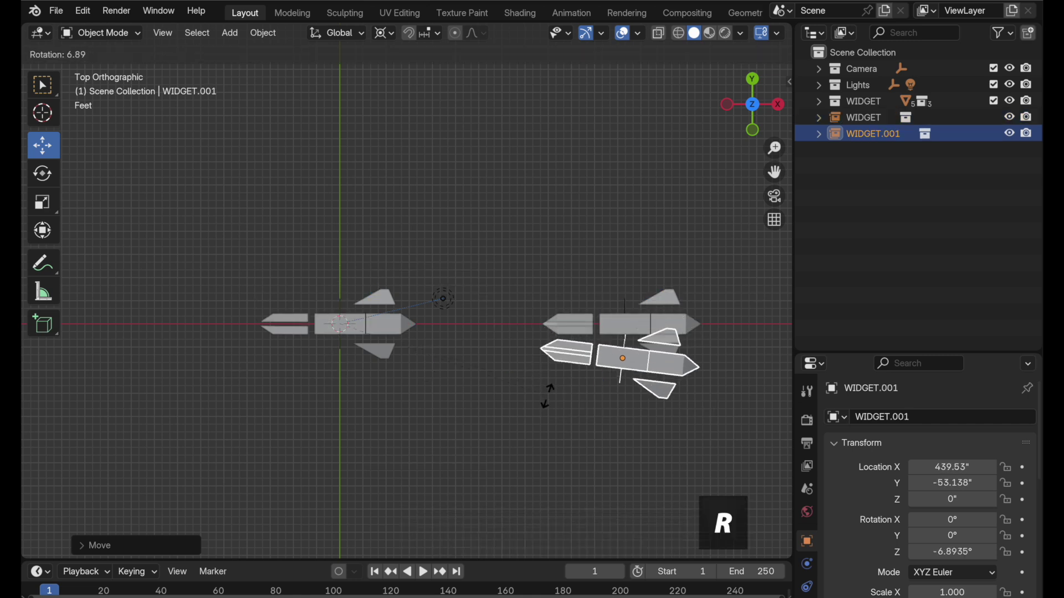
pyautogui.write('22.5')
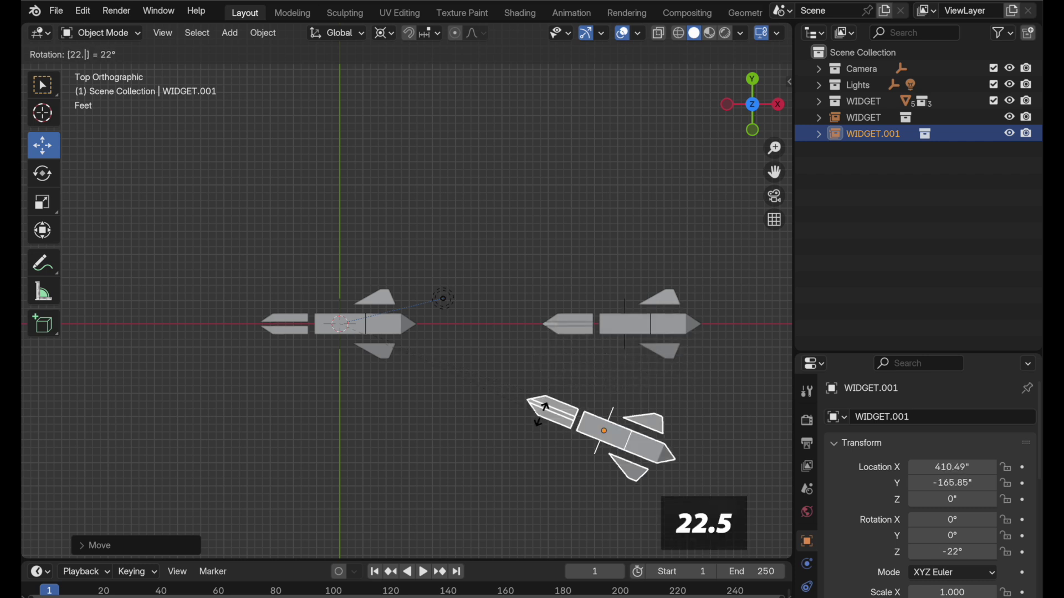
pyautogui.press('Return')
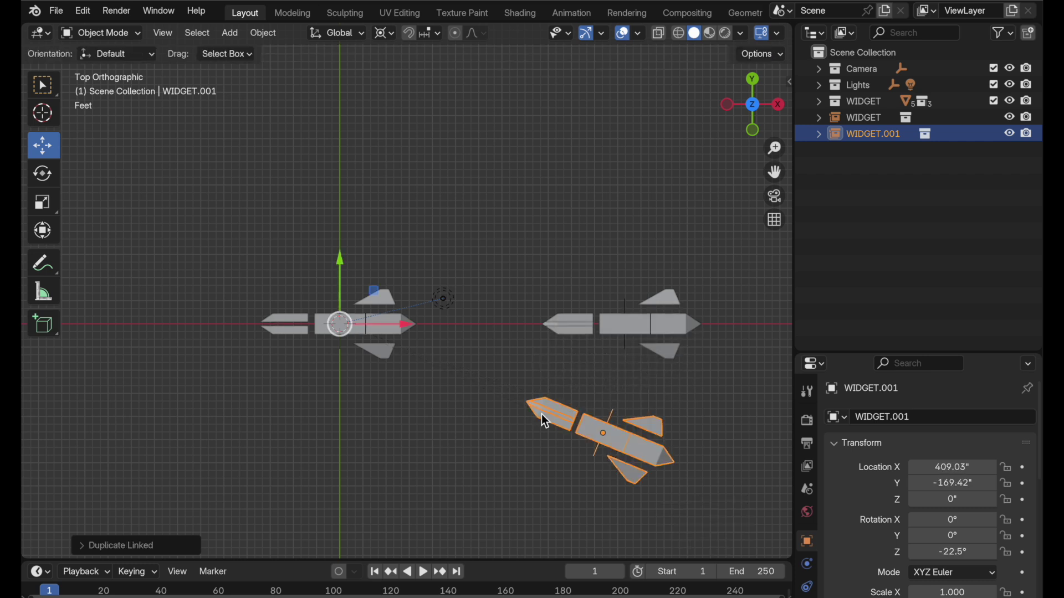
# Repeat the rotated linked duplication until 16 evenly spaced WIDGET instances form a full ring around the origin
pyautogui.scroll(-2, 548, 399)
pyautogui.hotkey('shift', 'r')
pyautogui.hotkey('shift', 'r')
pyautogui.hotkey('shift', 'r')
pyautogui.hotkey('shift', 'r')
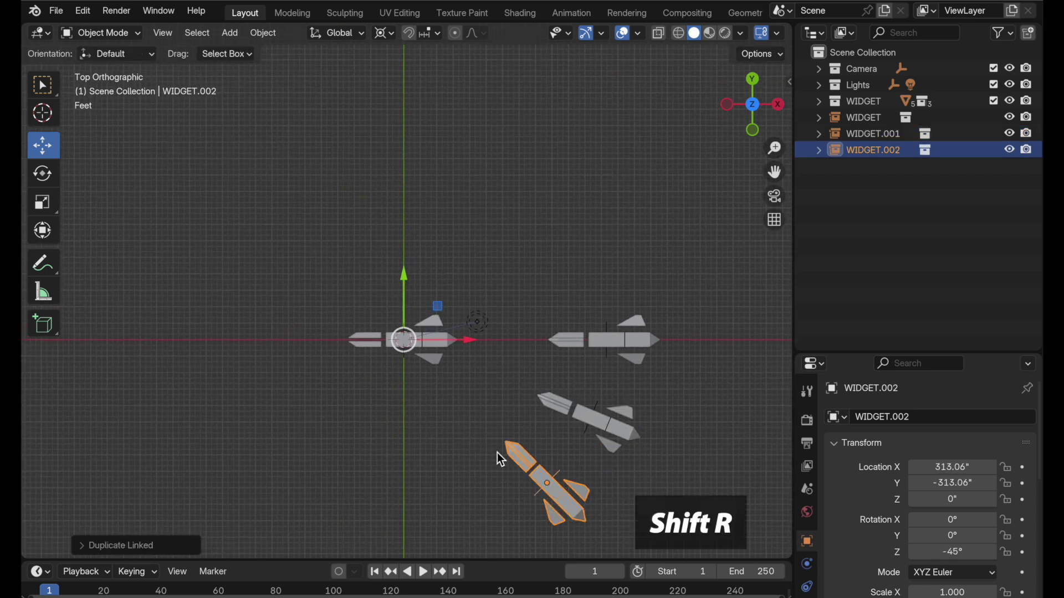
pyautogui.hotkey('shift', 'r')
pyautogui.hotkey('shift', 'r')
pyautogui.hotkey('shift', 'r')
pyautogui.hotkey('shift', 'r')
pyautogui.hotkey('shift', 'r')
pyautogui.hotkey('shift', 'r')
pyautogui.hotkey('shift', 'r')
pyautogui.hotkey('shift', 'r')
pyautogui.hotkey('shift', 'r')
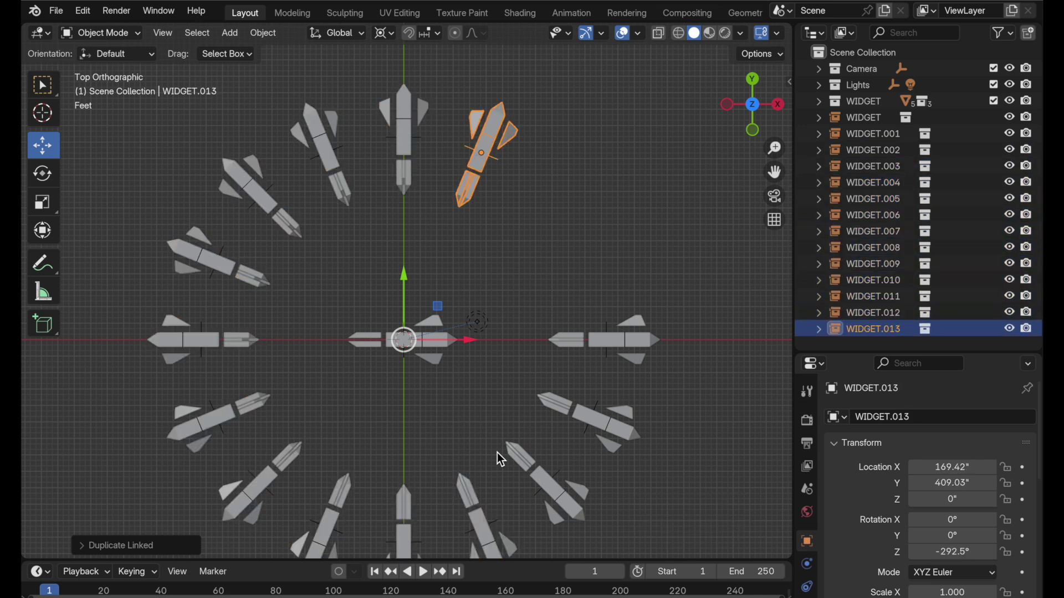
pyautogui.hotkey('shift', 'r')
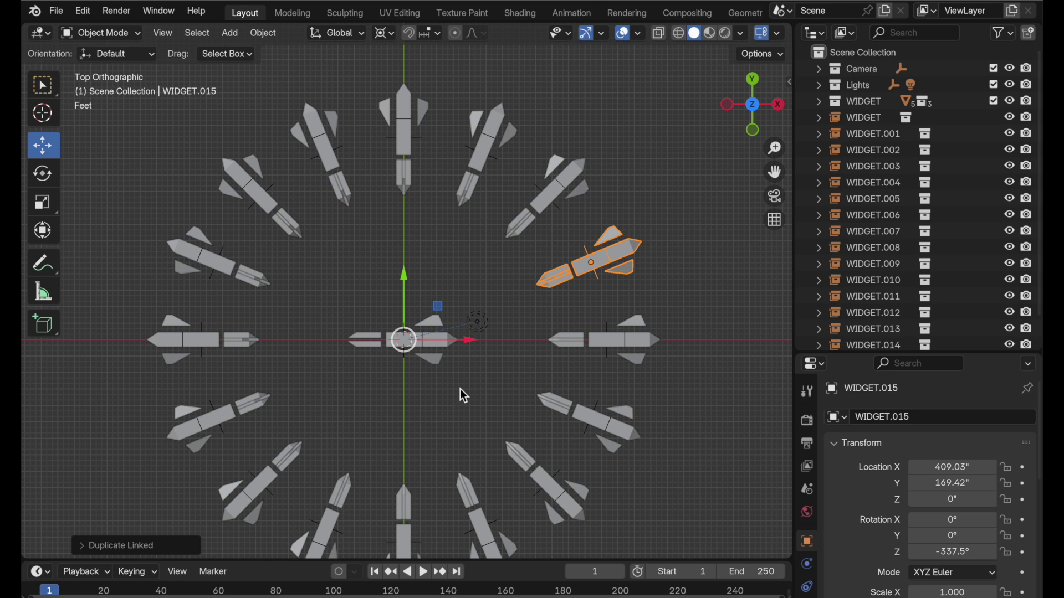
# Exclude the original WIDGET collection from the view layer and inspect the front parts of the ring's instances
pyautogui.click(993, 103)
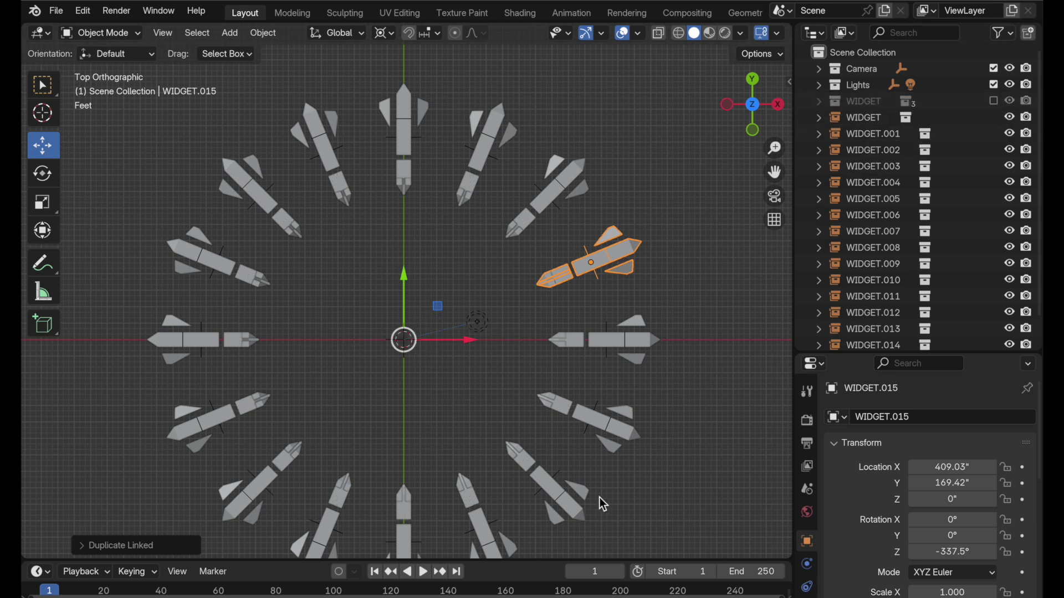
pyautogui.moveTo(567, 498); pyautogui.dragTo(503, 375, button='middle')
pyautogui.scroll(4, 614, 278)
pyautogui.keyDown('shift'); pyautogui.moveTo(593, 315); pyautogui.dragTo(637, 403, button='middle'); pyautogui.keyUp('shift')
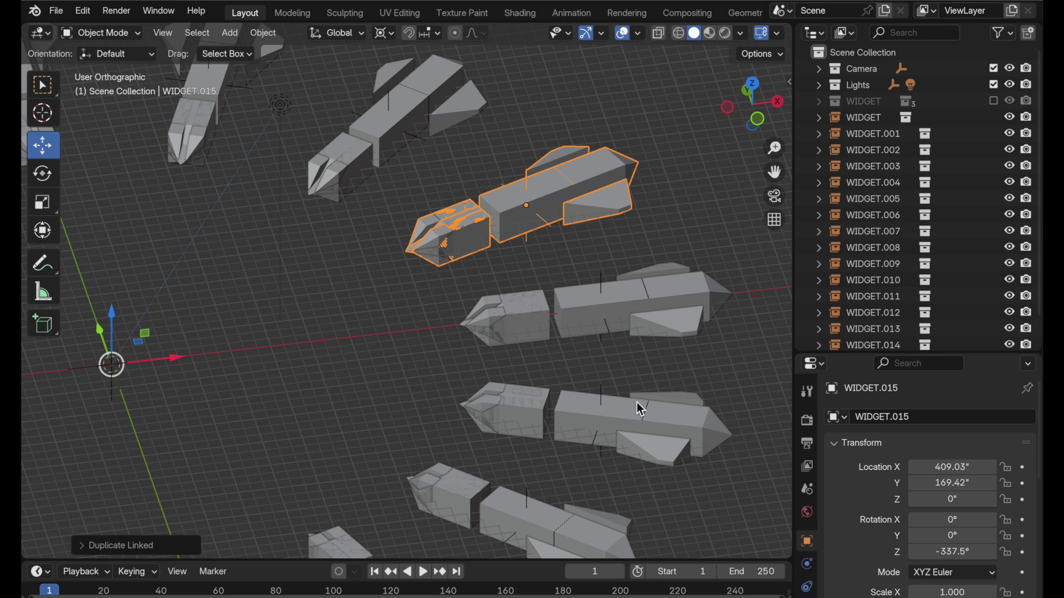
pyautogui.scroll(-2, 557, 305)
pyautogui.keyDown('shift'); pyautogui.moveTo(491, 345); pyautogui.dragTo(544, 344, button='middle'); pyautogui.keyUp('shift')
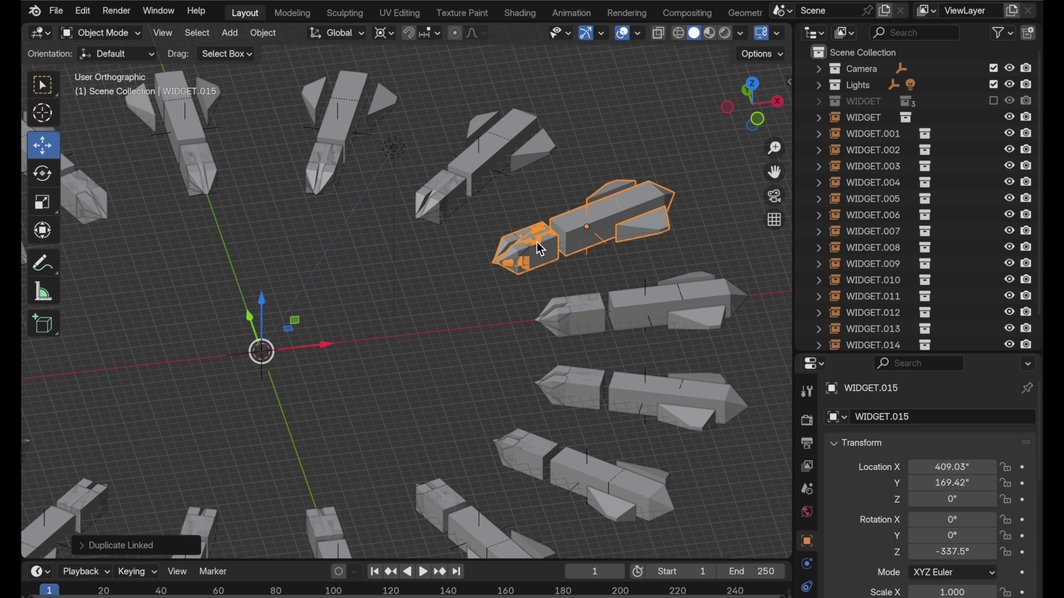
pyautogui.scroll(-2, 500, 274)
pyautogui.keyDown('shift'); pyautogui.moveTo(501, 274); pyautogui.dragTo(493, 290, button='middle'); pyautogui.keyUp('shift')
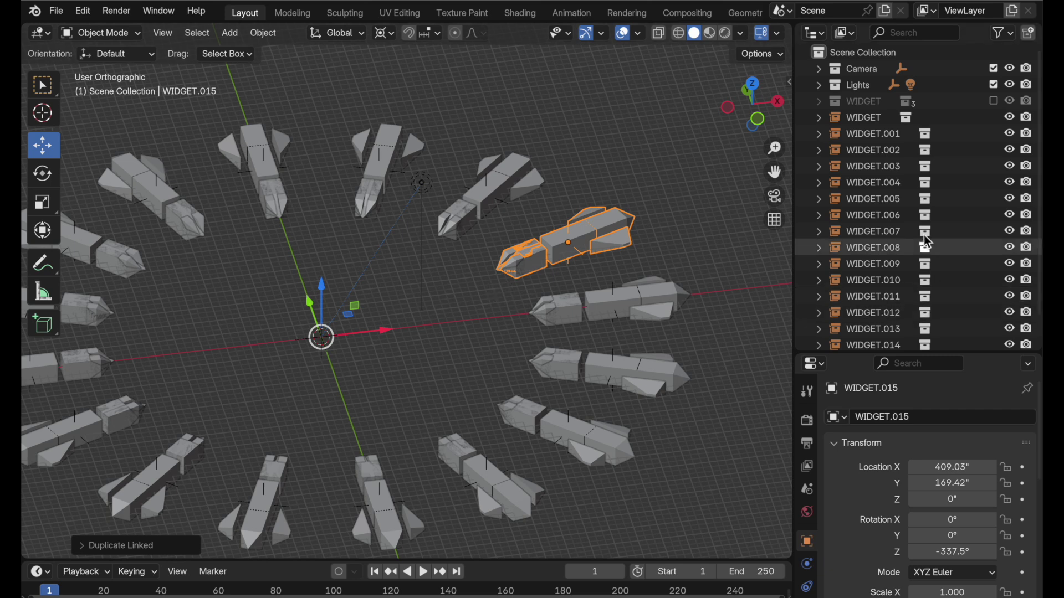
# Temporarily include the original WIDGET collection, select its main body for inspection, and exclude the collection again
pyautogui.click(994, 100)
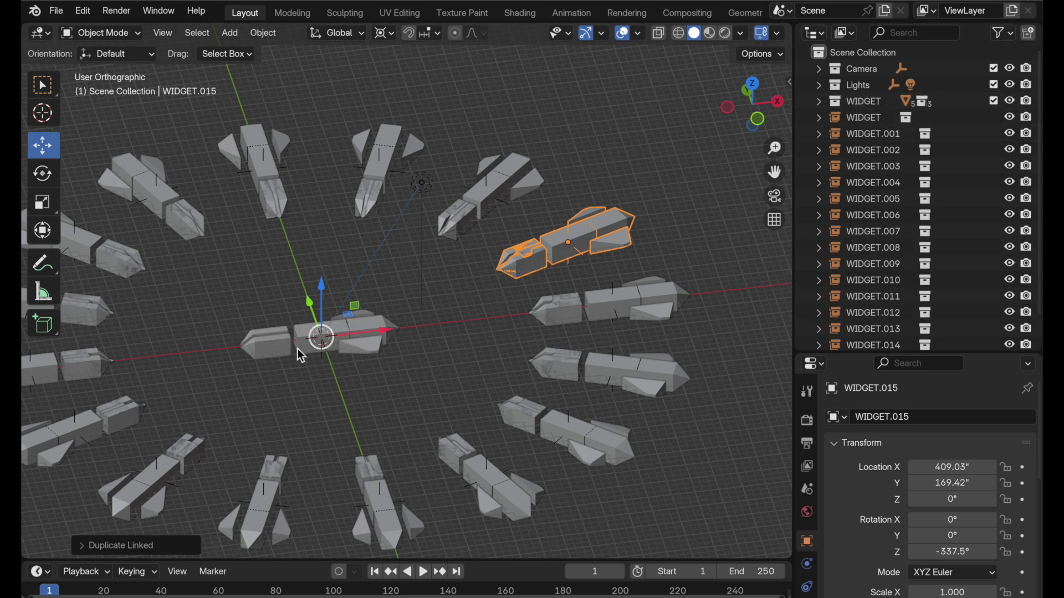
pyautogui.scroll(5, 332, 322)
pyautogui.click(336, 331)
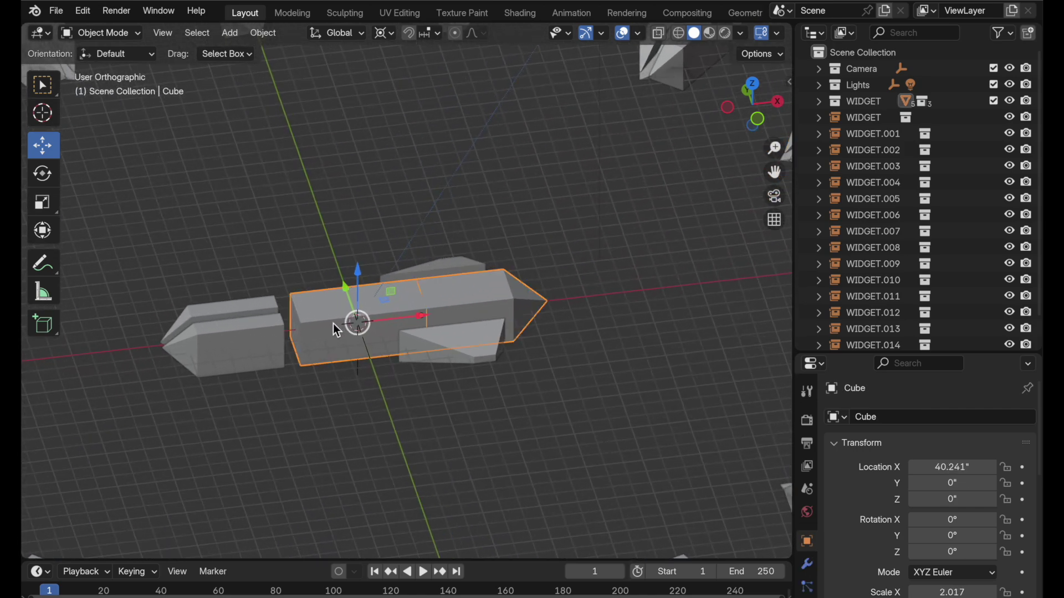
pyautogui.scroll(-4, 333, 338)
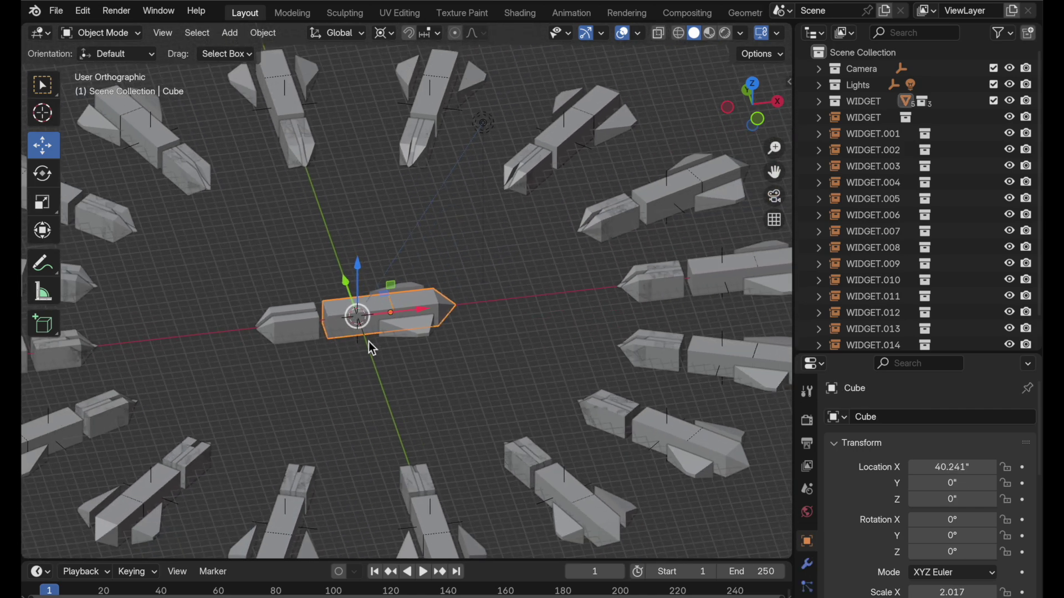
pyautogui.scroll(-2, 400, 357)
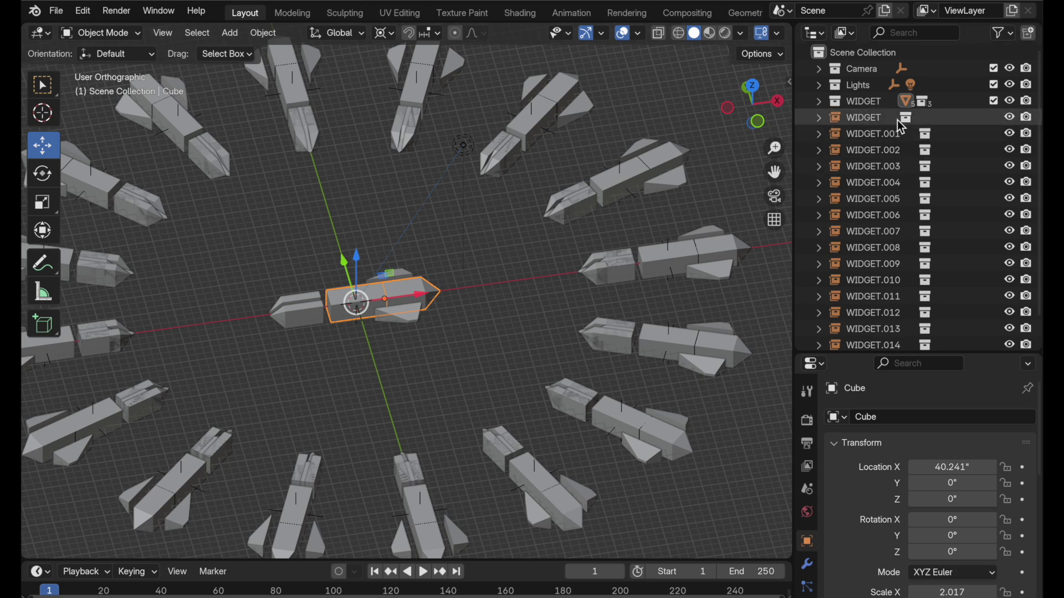
pyautogui.click(993, 101)
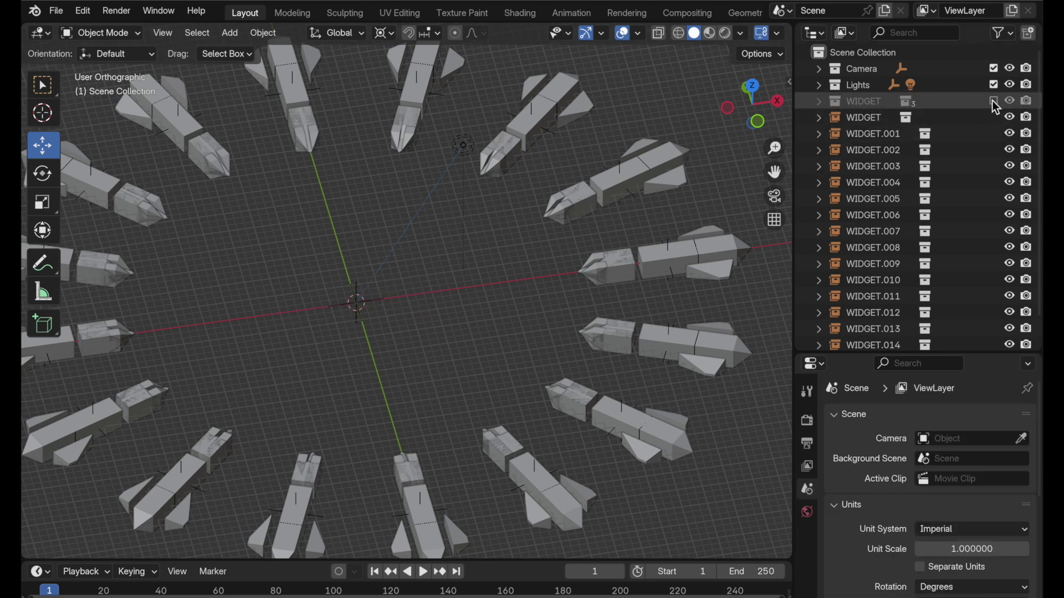
# Select the WIDGET.011 instance and show its item properties alongside the 3D view
pyautogui.click(881, 296)
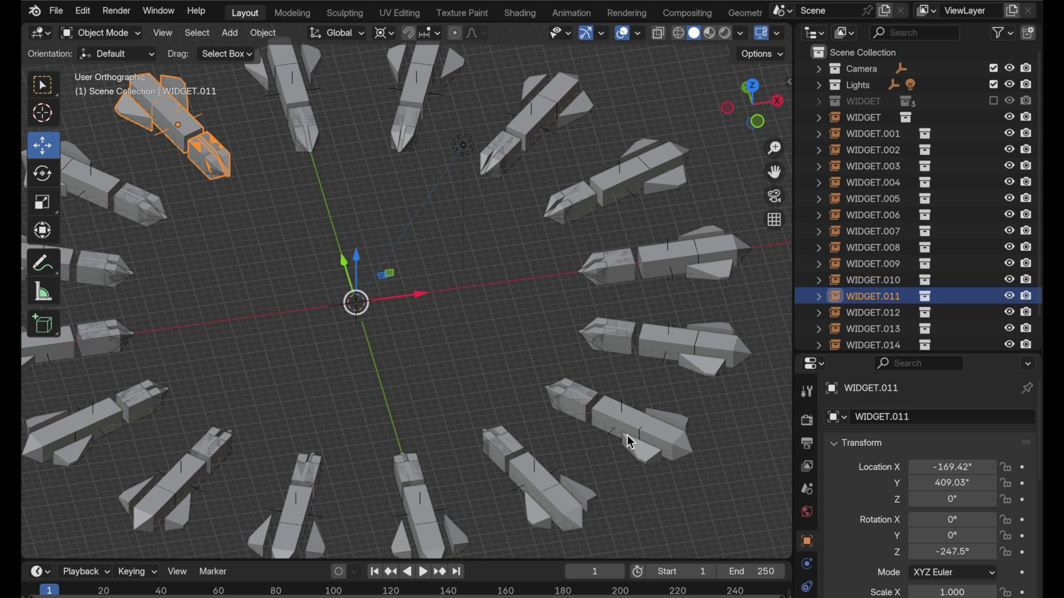
pyautogui.press('n')
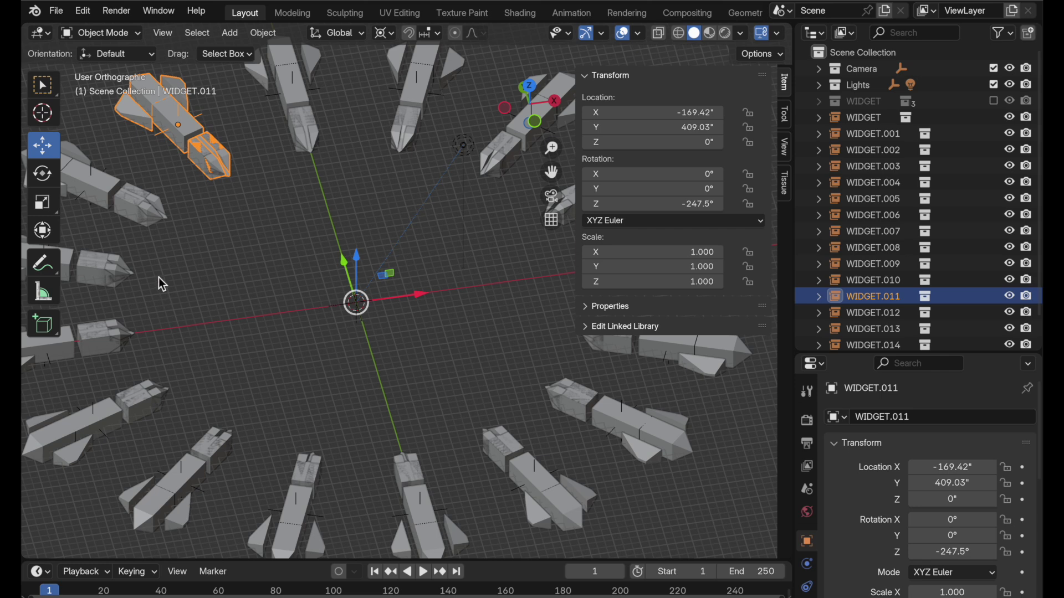
# Install and enable the Edit Instanced Collection add-on from edit_instanced_collection.zip on disk, and close the preferences
pyautogui.click(83, 10)
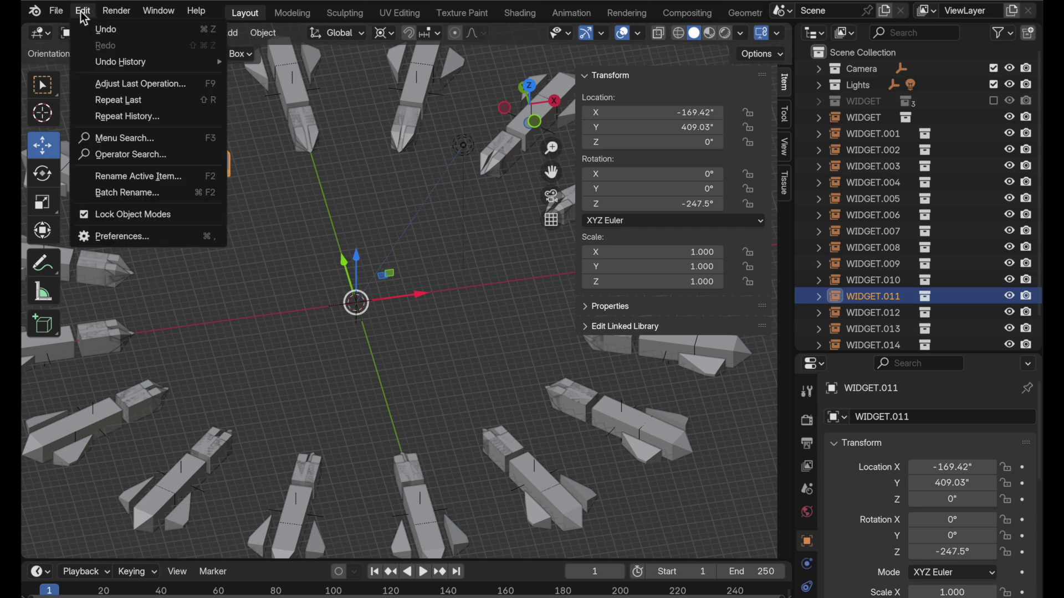
pyautogui.click(123, 238)
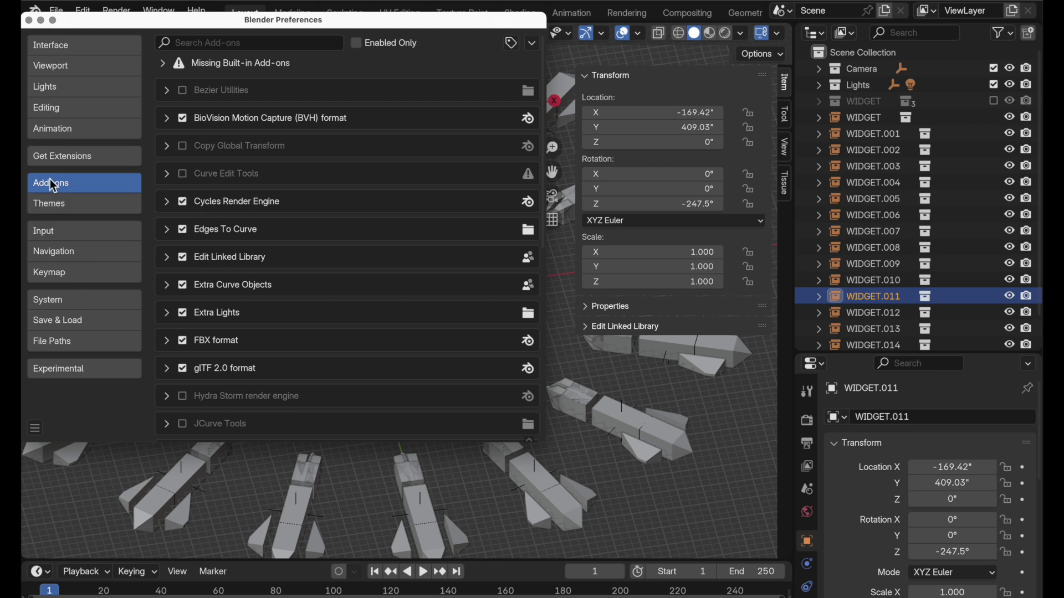
pyautogui.click(532, 42)
pyautogui.click(510, 83)
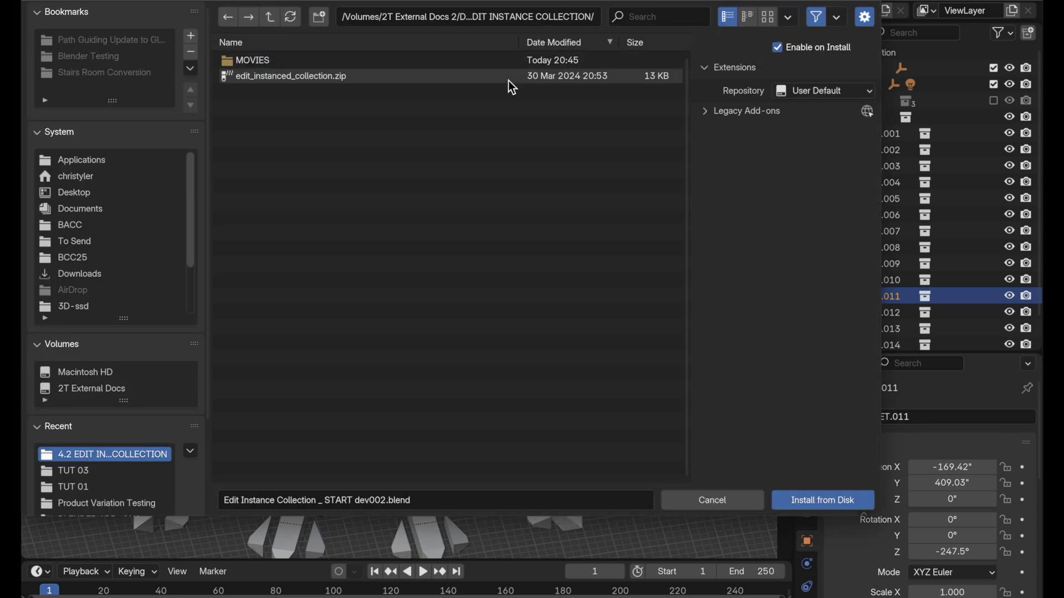
pyautogui.click(272, 77)
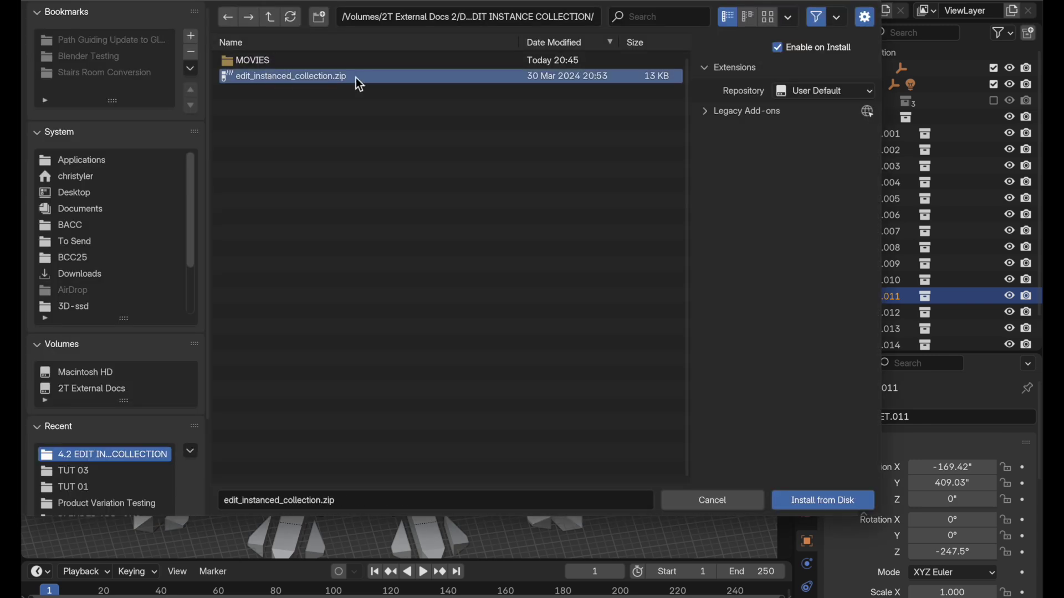
pyautogui.click(807, 503)
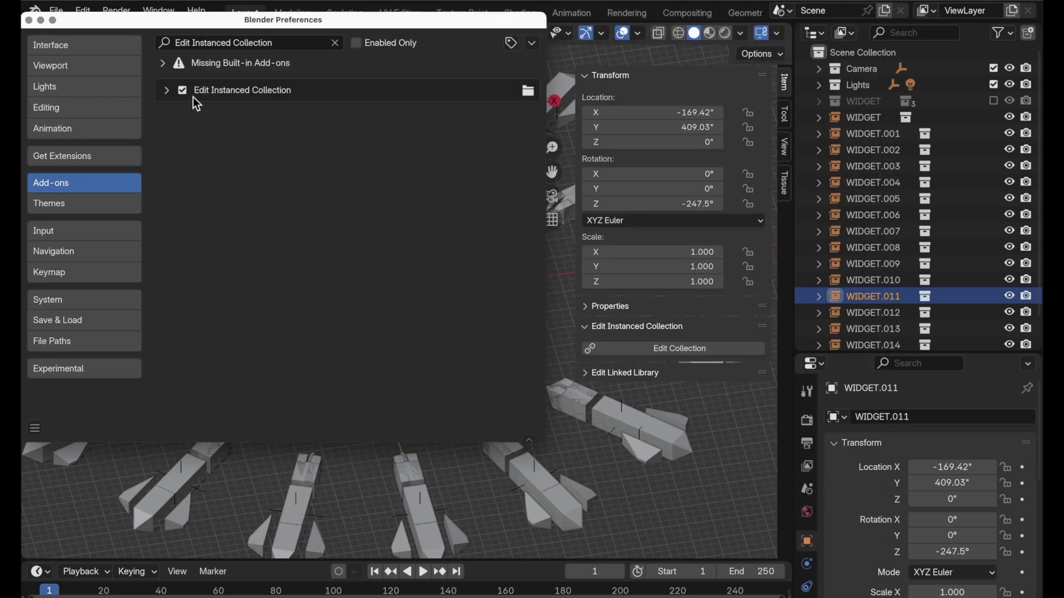
pyautogui.click(30, 20)
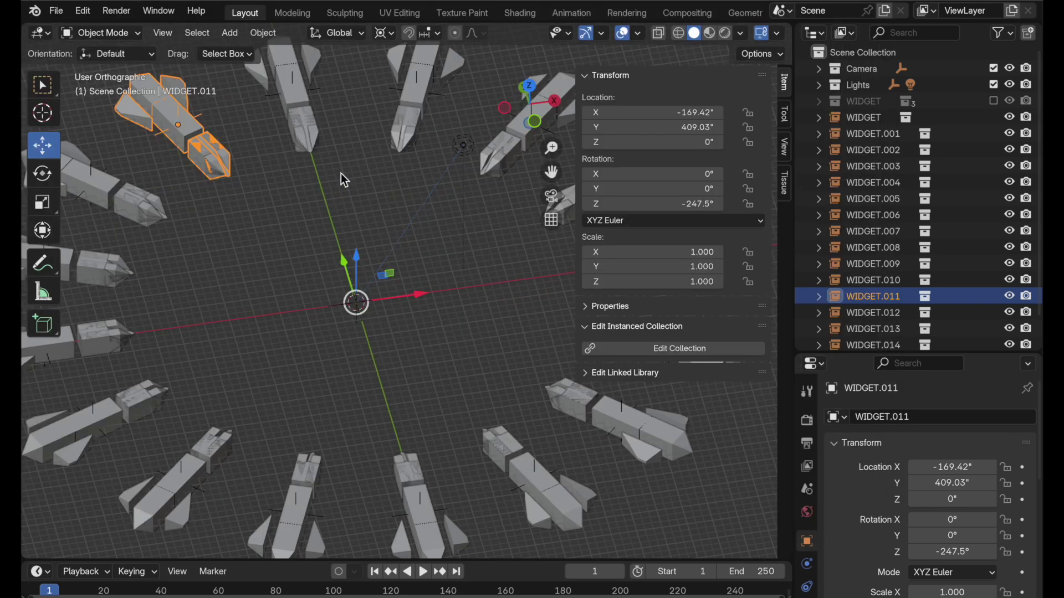
# Open the WIDGET.011 instance's collection in a temporary editing scene, expand its nested collections for inspection, and return to the main scene
pyautogui.press('n')
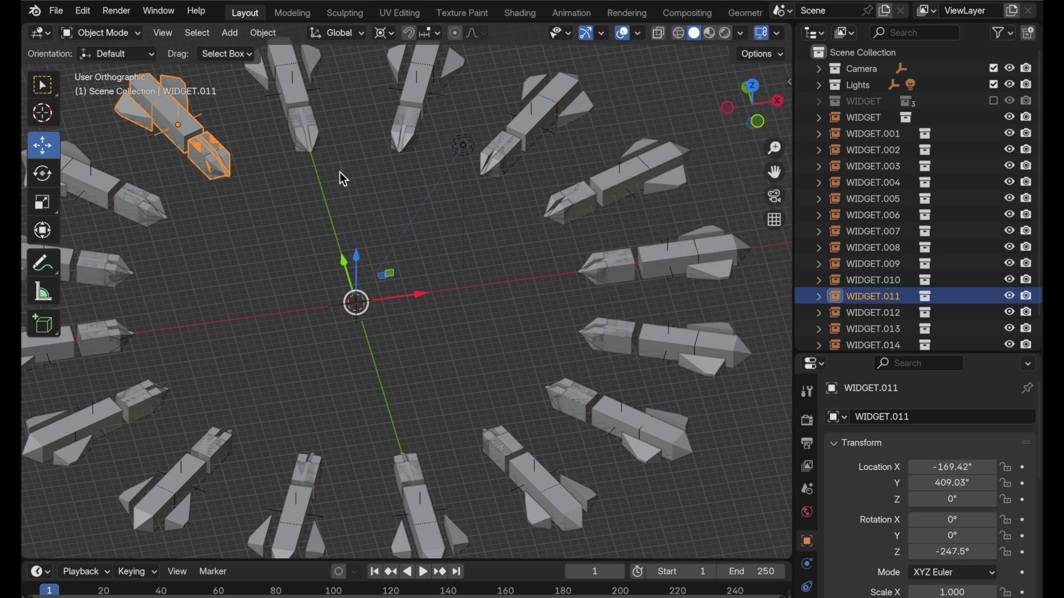
pyautogui.press('n')
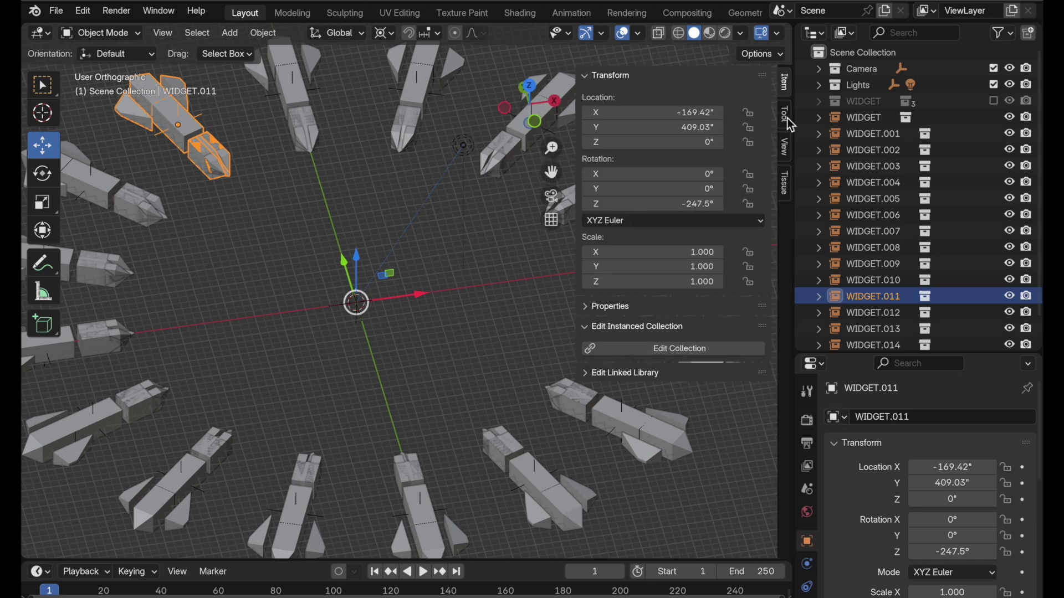
pyautogui.click(669, 351)
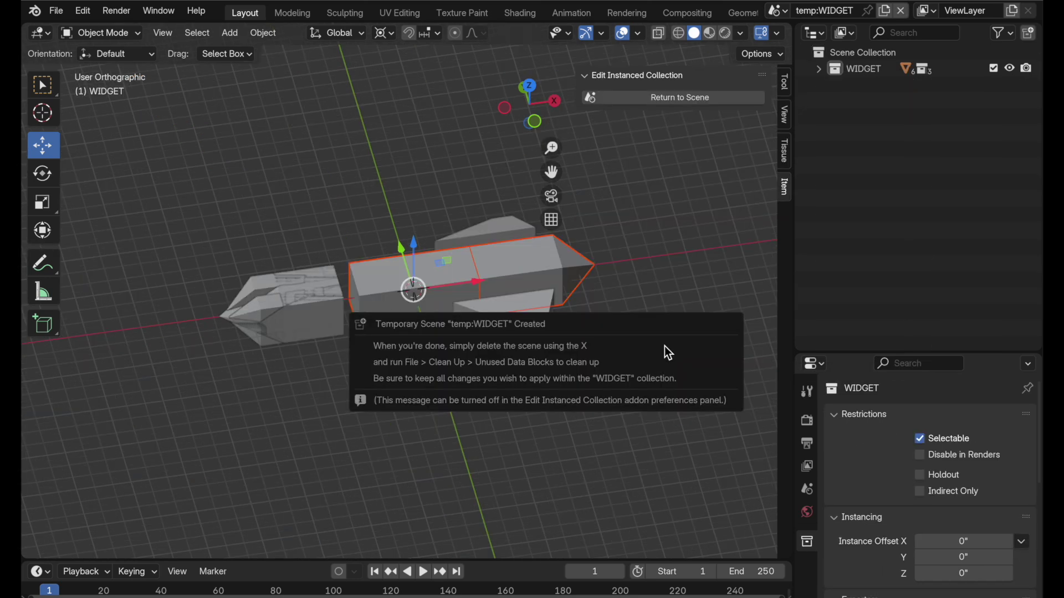
pyautogui.moveTo(491, 389); pyautogui.dragTo(495, 343, button='middle')
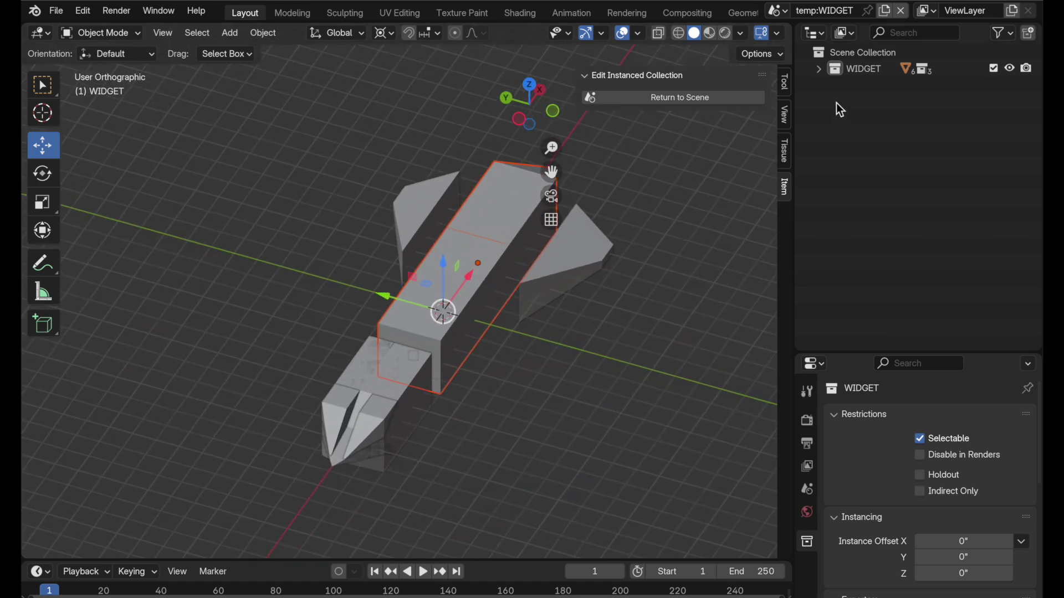
pyautogui.click(819, 68)
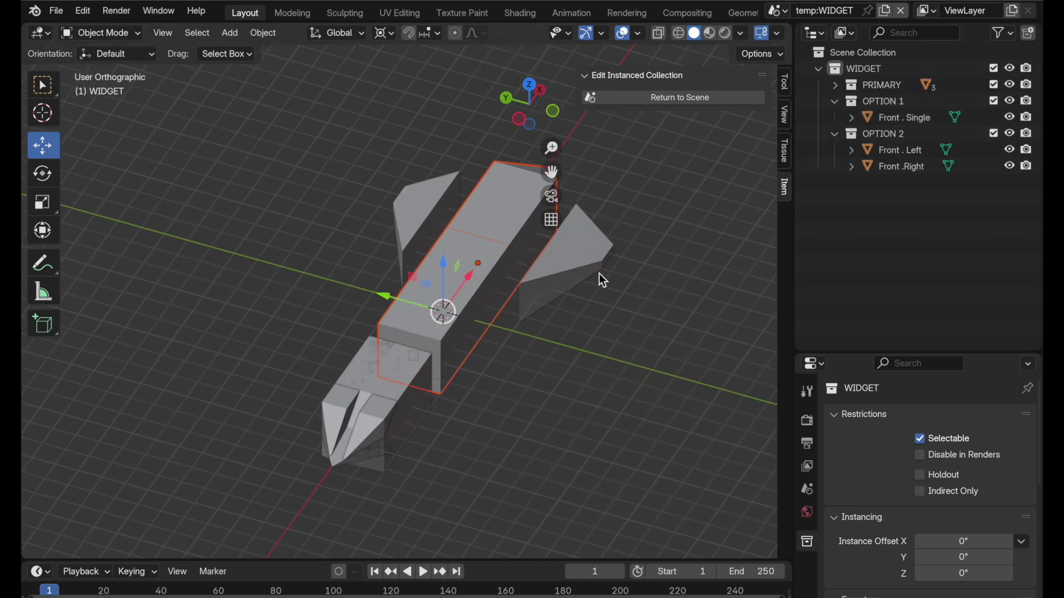
pyautogui.moveTo(601, 304); pyautogui.dragTo(581, 326, button='middle')
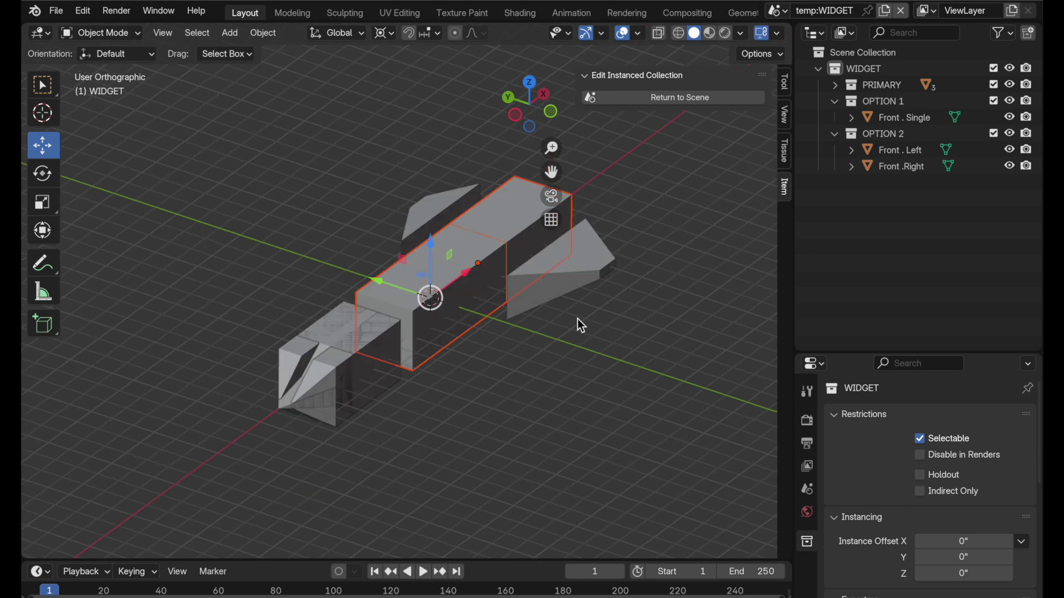
pyautogui.click(680, 101)
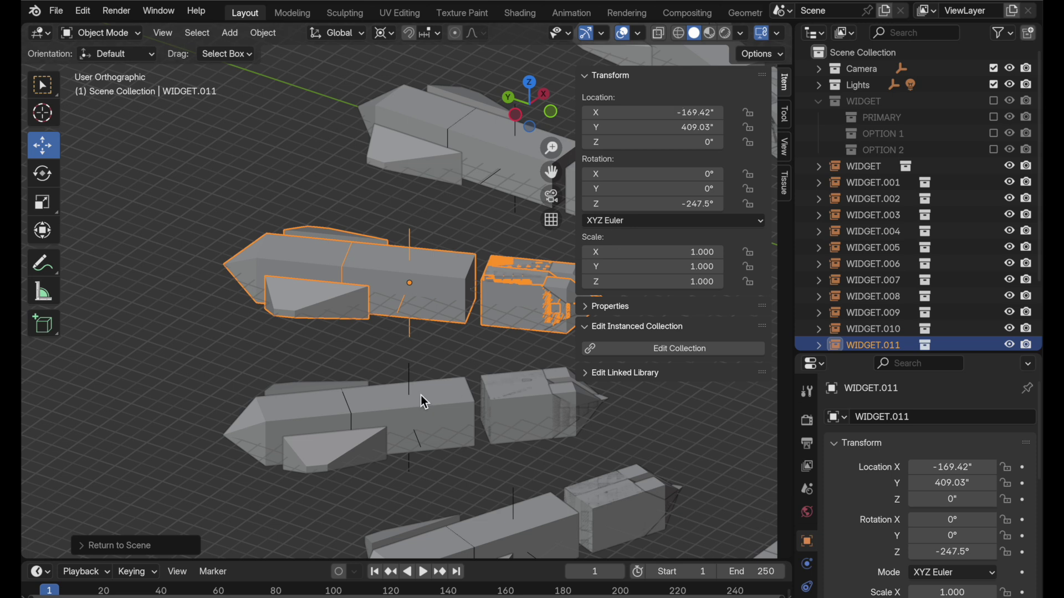
# Try excluding OPTION 2 from the view layer in WIDGET's temporary editing scene and return to the main scene
pyautogui.click(671, 350)
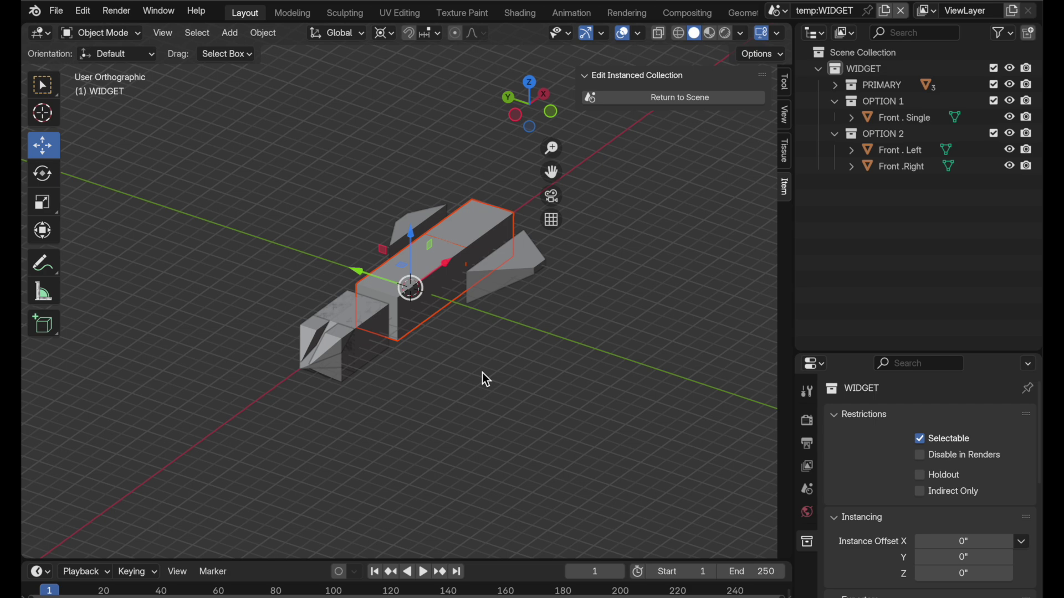
pyautogui.moveTo(461, 361); pyautogui.dragTo(460, 374, button='middle')
pyautogui.scroll(3, 411, 314)
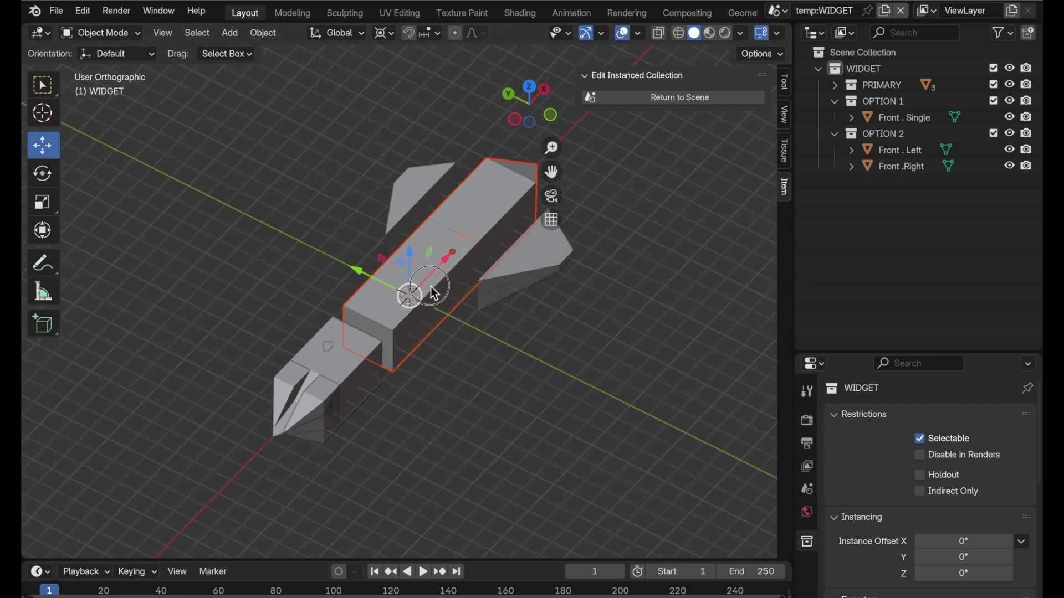
pyautogui.scroll(3, 440, 289)
pyautogui.keyDown('shift'); pyautogui.moveTo(482, 249); pyautogui.dragTo(465, 329, button='middle'); pyautogui.keyUp('shift')
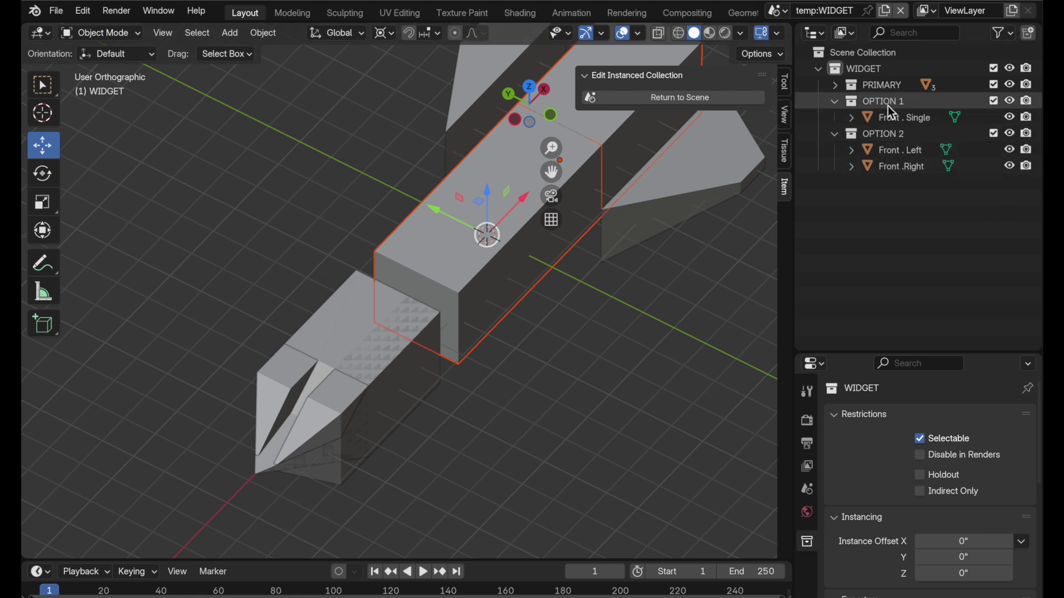
pyautogui.click(993, 134)
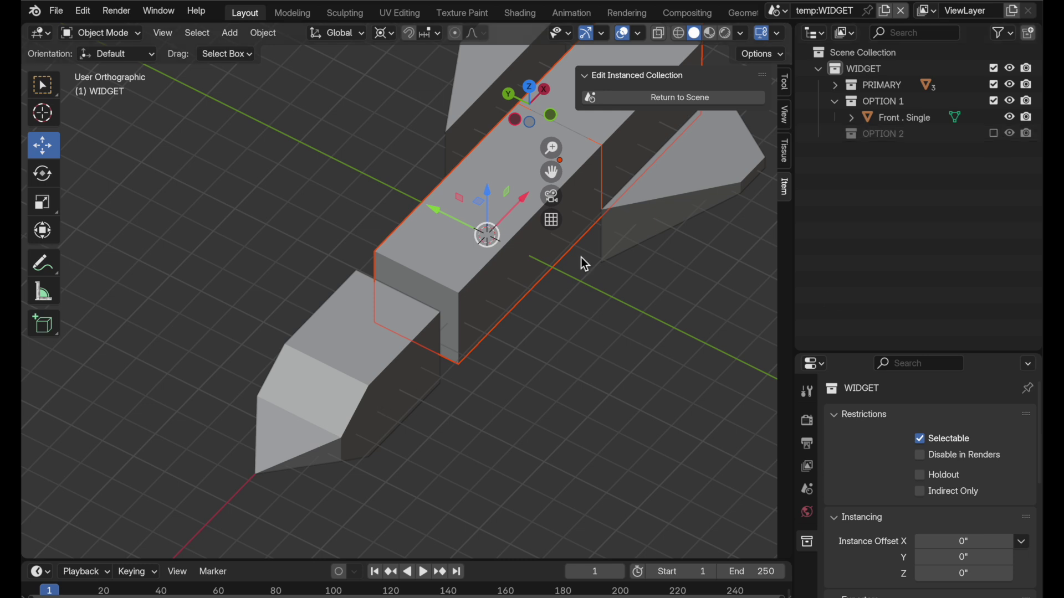
pyautogui.click(687, 102)
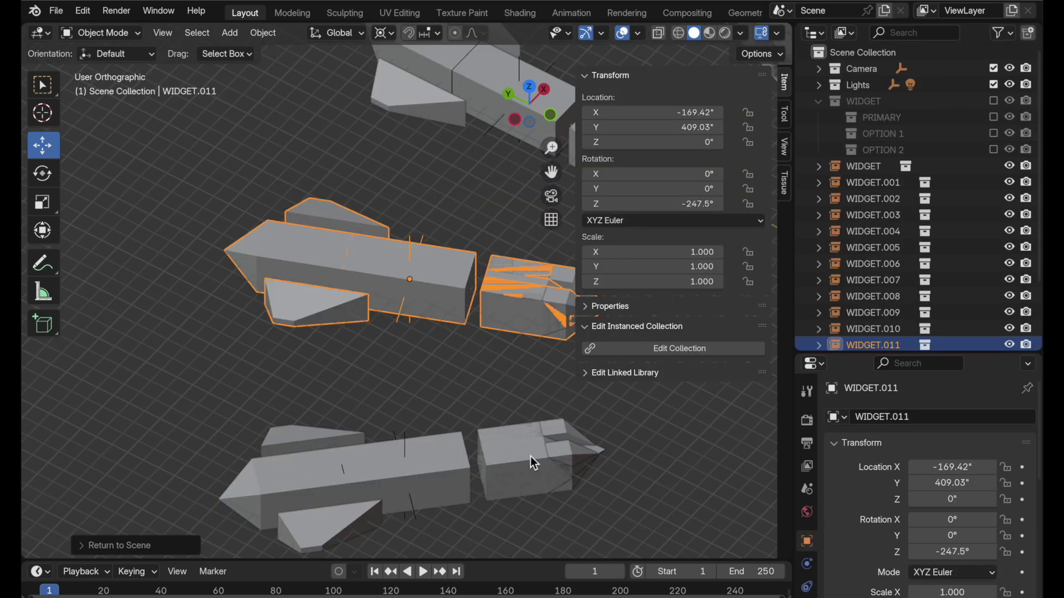
# Try hiding OPTION 2 with Hide in Viewport in WIDGET's temporary editing scene and return to the main scene
pyautogui.click(657, 349)
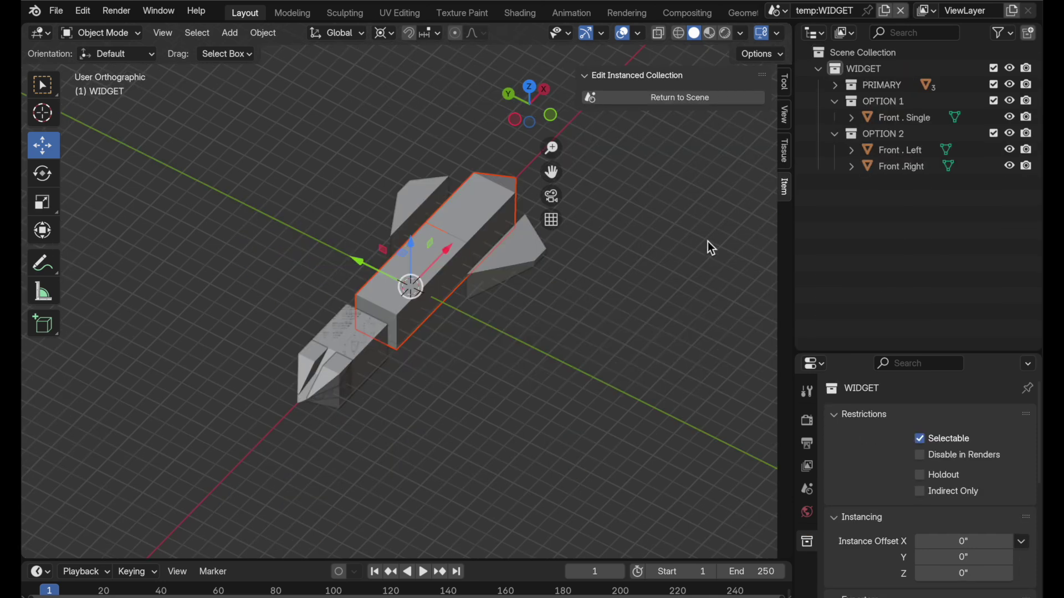
pyautogui.click(1011, 135)
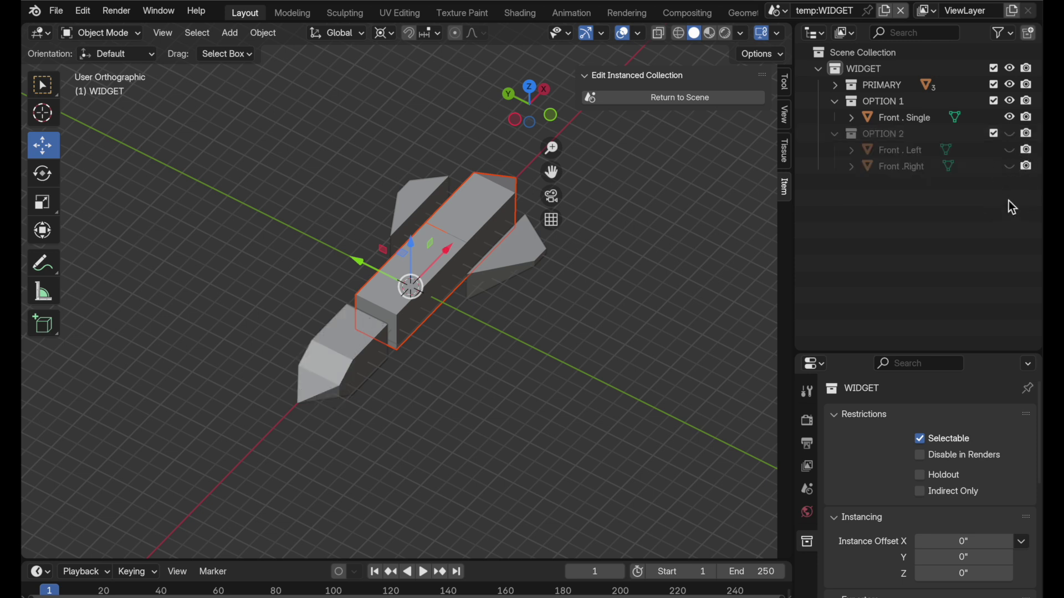
pyautogui.click(731, 98)
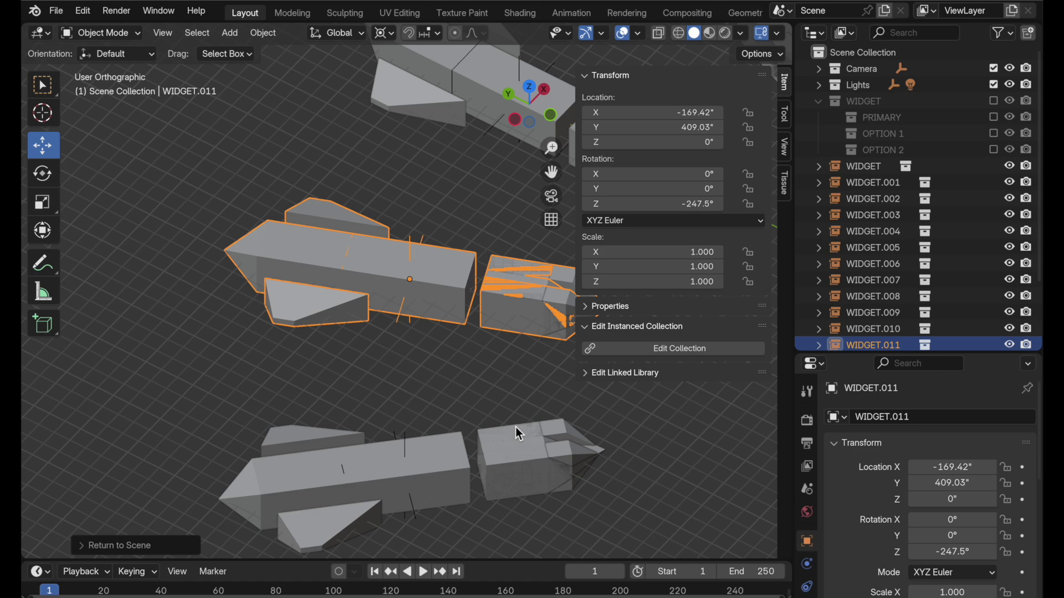
# Reopen the WIDGET collection for editing and show the Disable in Viewports toggles in the Outliner instead of Hide in Viewport
pyautogui.click(668, 349)
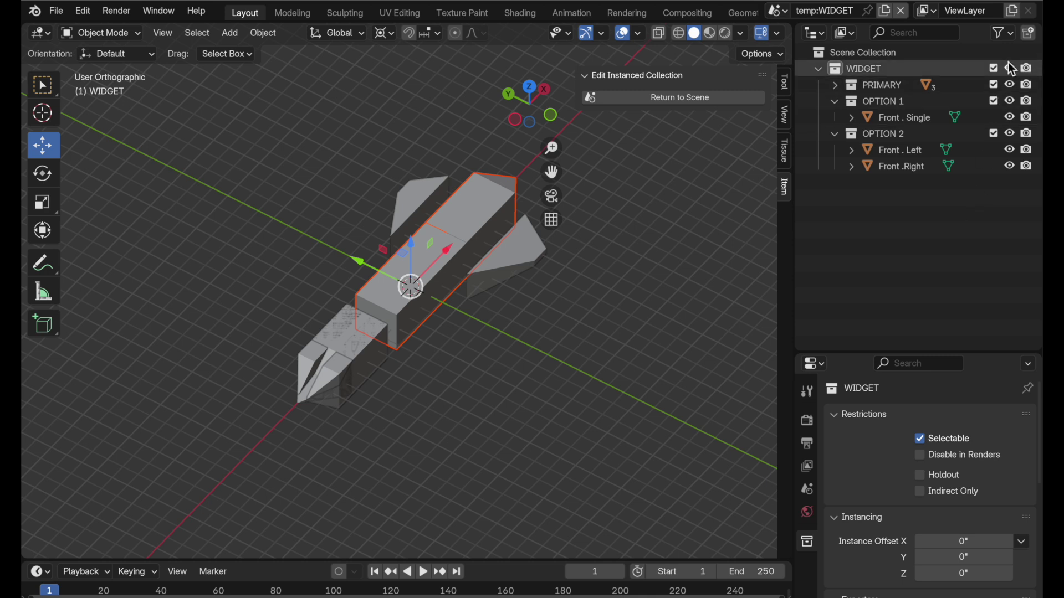
pyautogui.click(1006, 34)
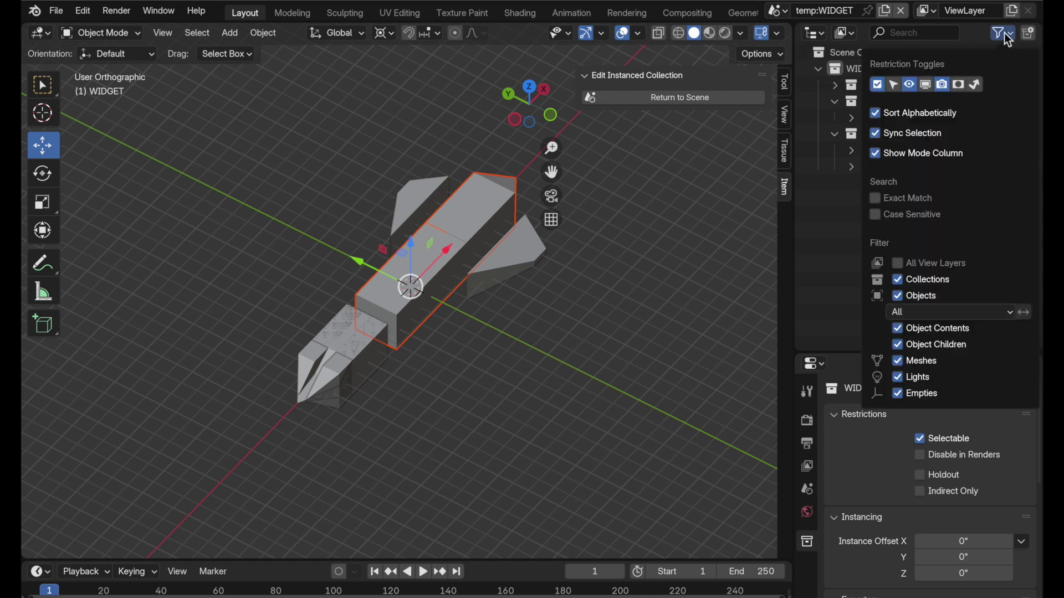
pyautogui.click(927, 84)
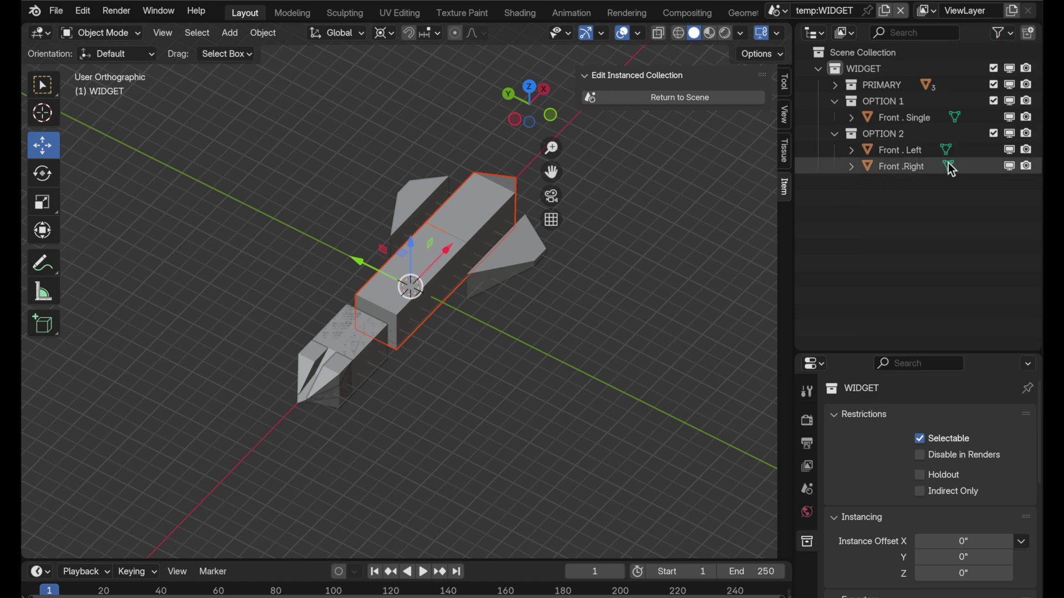
# Collapse OPTION 2, disable it in viewports, and return to the main scene with the ring of instances
pyautogui.click(836, 134)
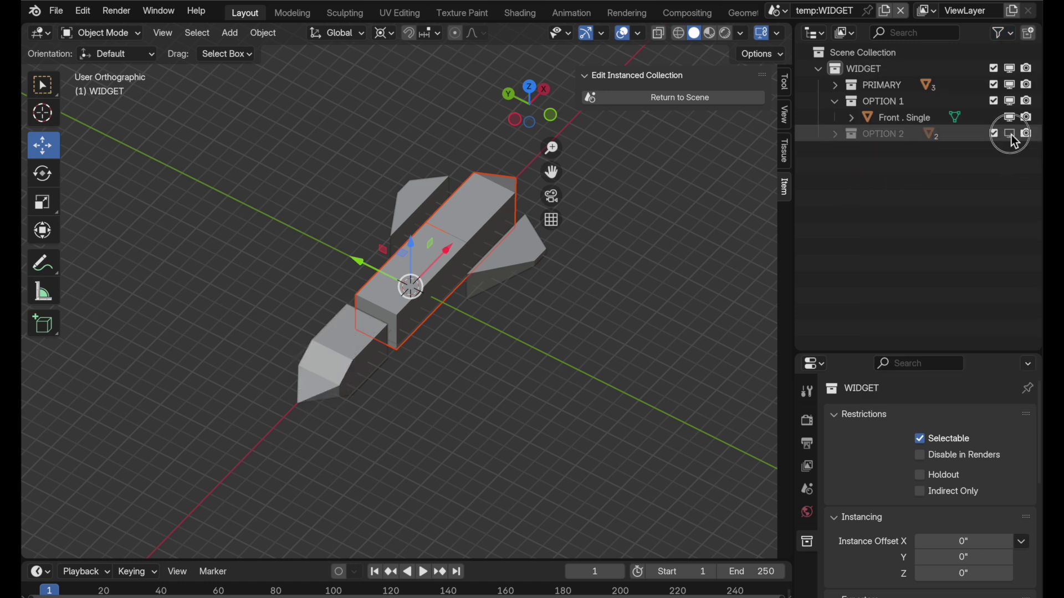
pyautogui.click(1010, 134)
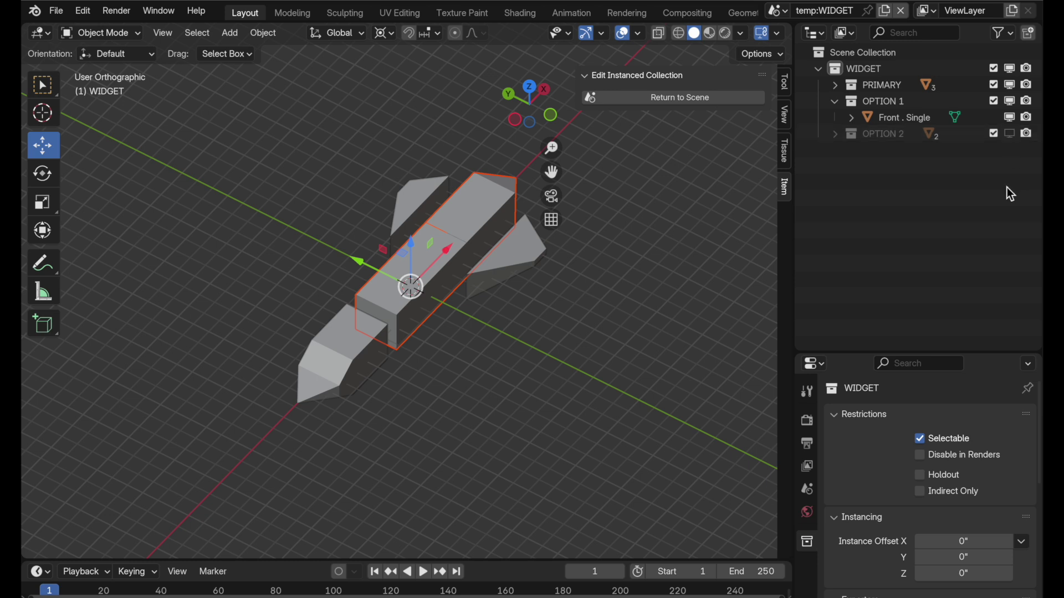
pyautogui.click(704, 98)
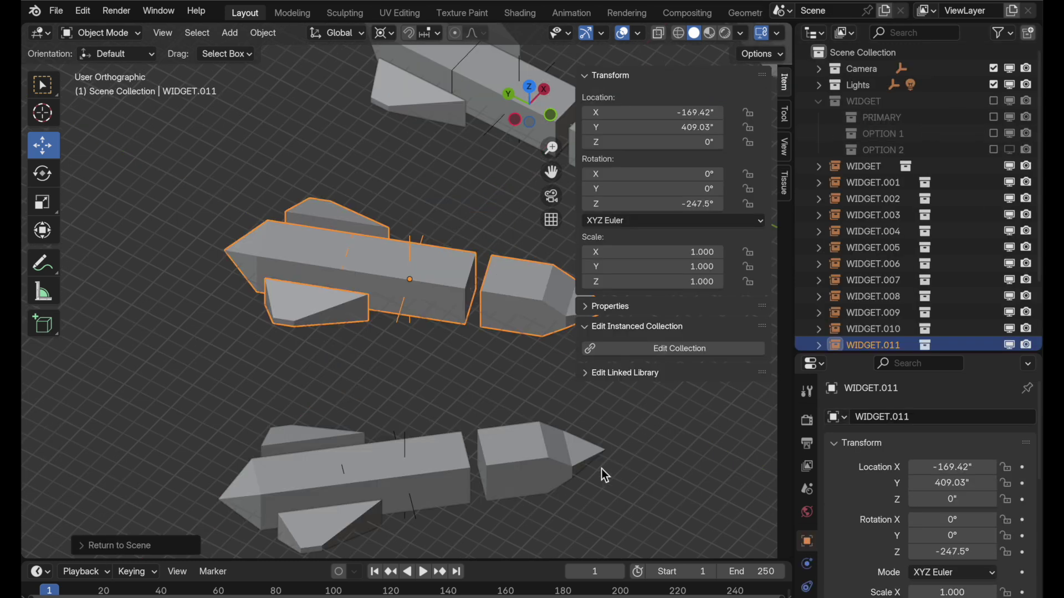
# Edit the WIDGET collection again to enable OPTION 2 and disable OPTION 1 in viewports, and check the ring in the main scene
pyautogui.click(680, 348)
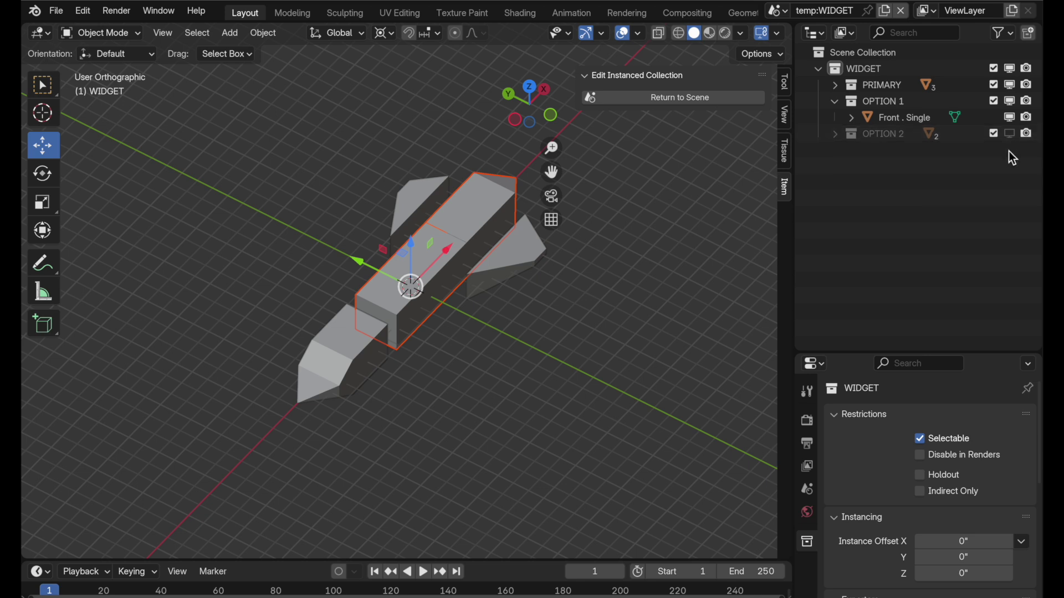
pyautogui.click(1010, 134)
pyautogui.click(835, 101)
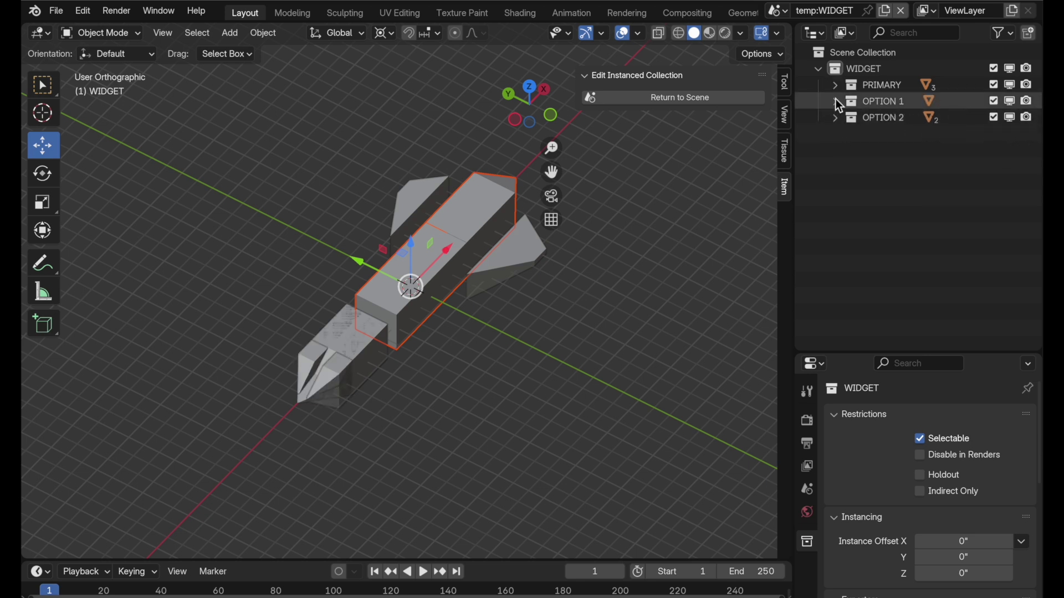
pyautogui.click(1014, 102)
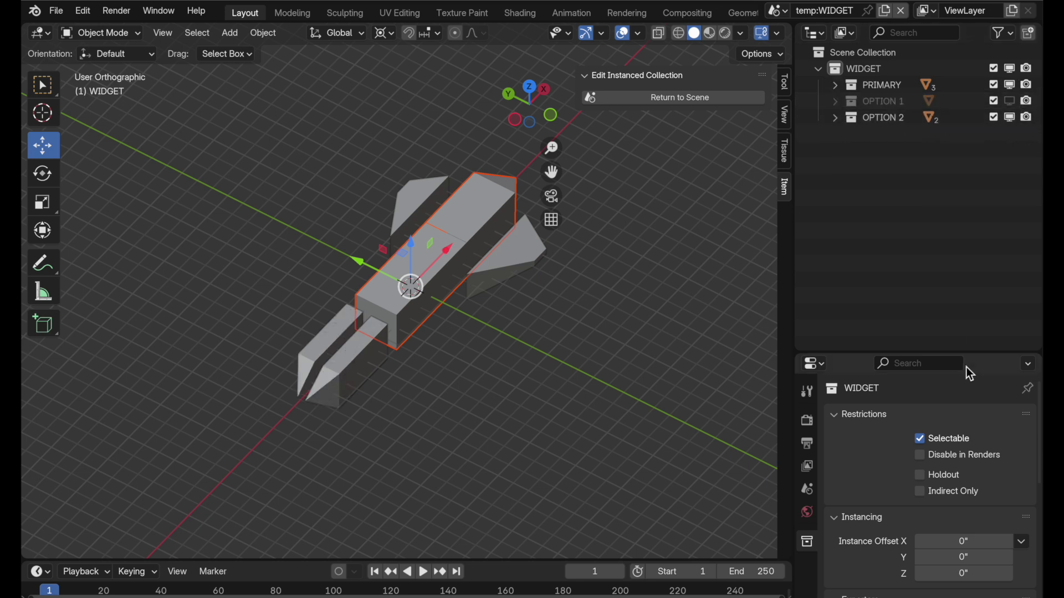
pyautogui.click(699, 98)
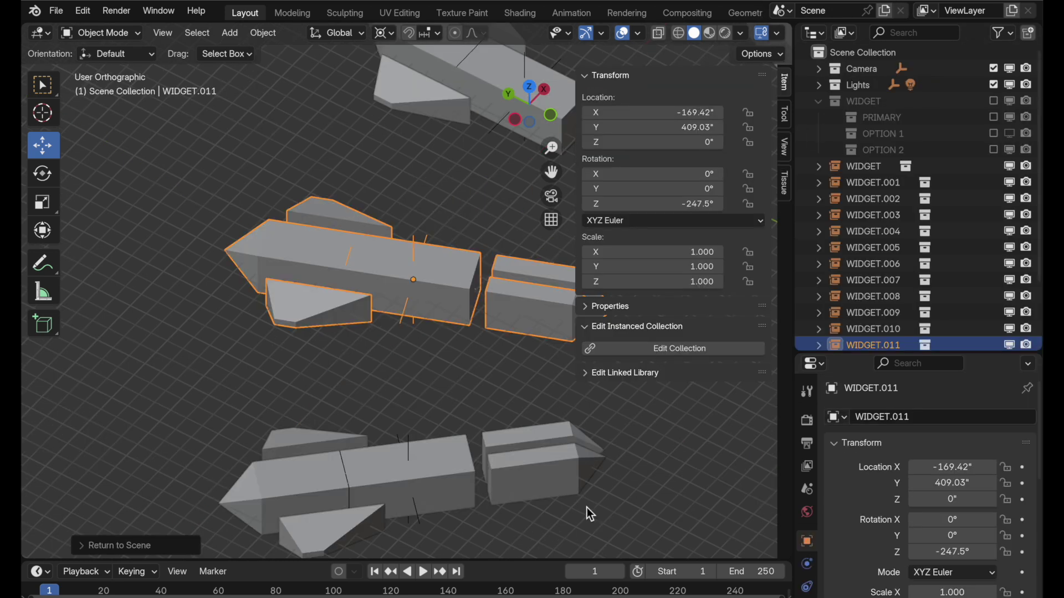
pyautogui.moveTo(603, 490); pyautogui.dragTo(471, 459, button='middle')
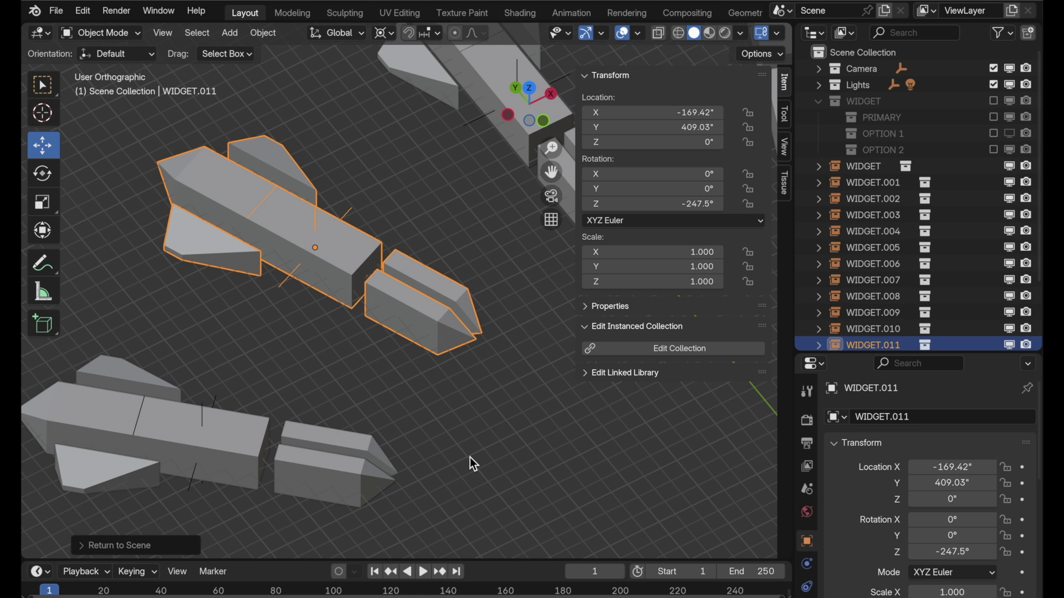
pyautogui.scroll(-5, 413, 334)
pyautogui.keyDown('shift'); pyautogui.moveTo(393, 295); pyautogui.dragTo(366, 207, button='middle'); pyautogui.keyUp('shift')
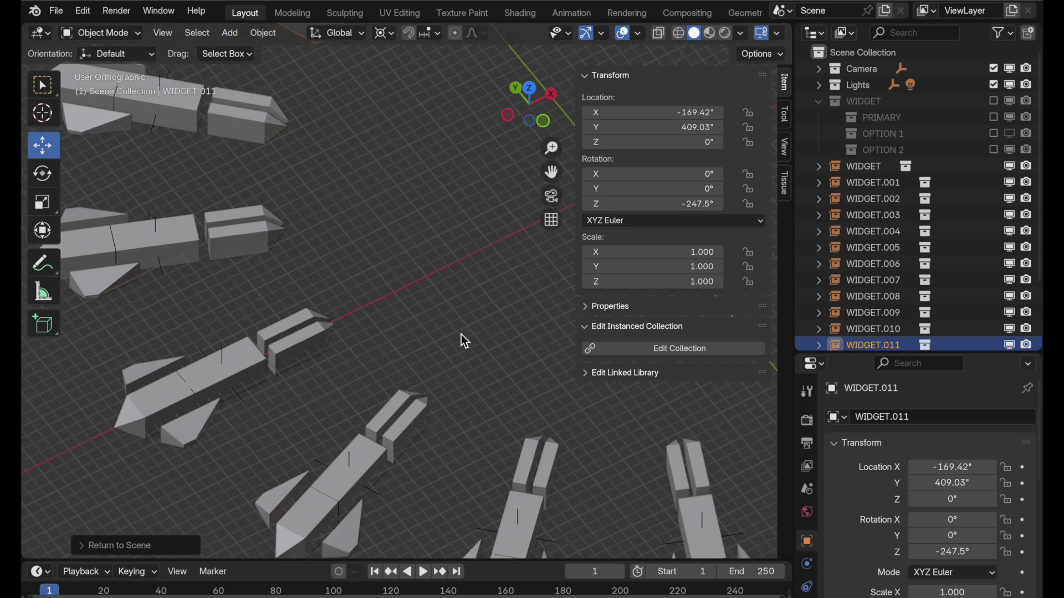